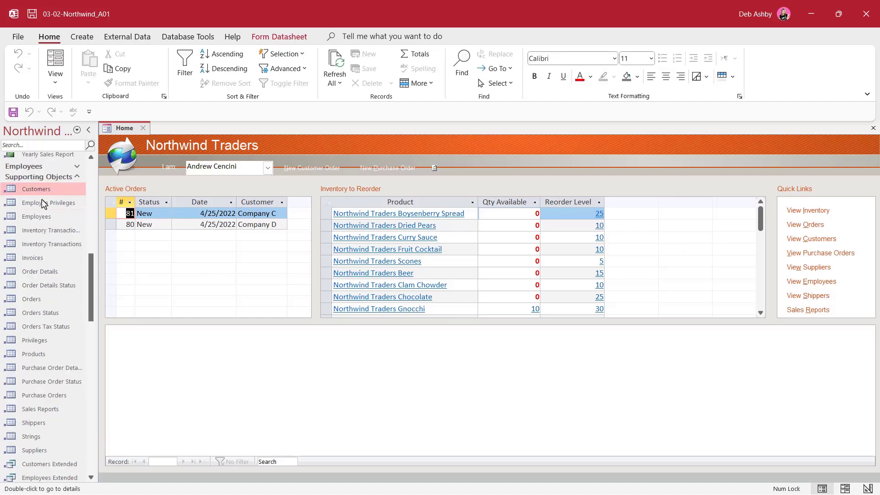
- Open the Customers table in Datasheet view to show its 29 customer records
left_click(42, 191)
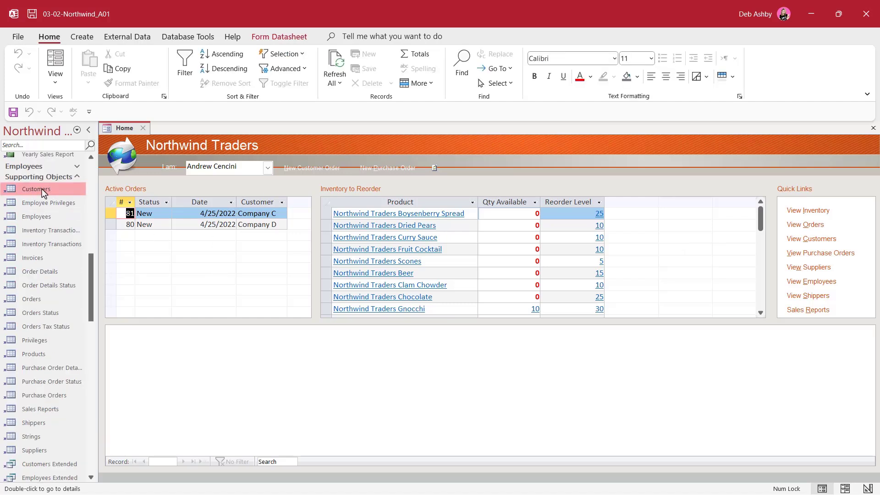
double_click(42, 191)
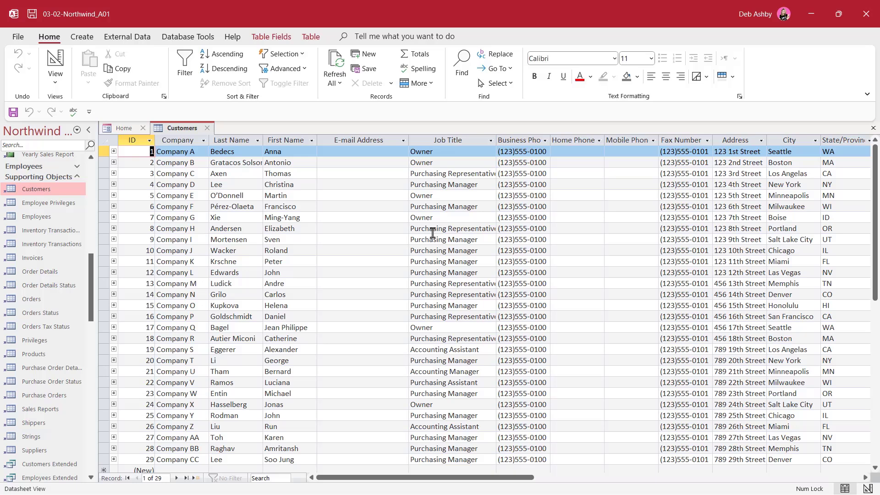
- Close Northwind and create blank database SimonSezIT_CRM_A01.accdb in the Section 4 folder
left_click(18, 36)
left_click(34, 235)
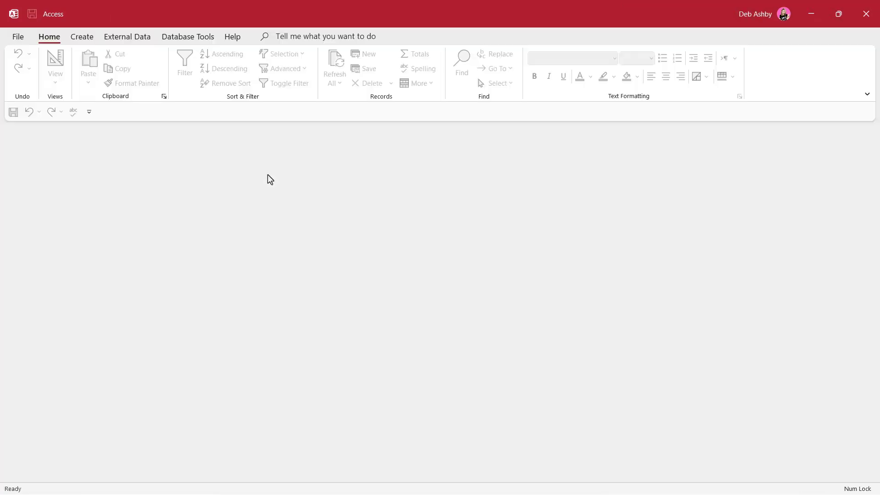
left_click(18, 41)
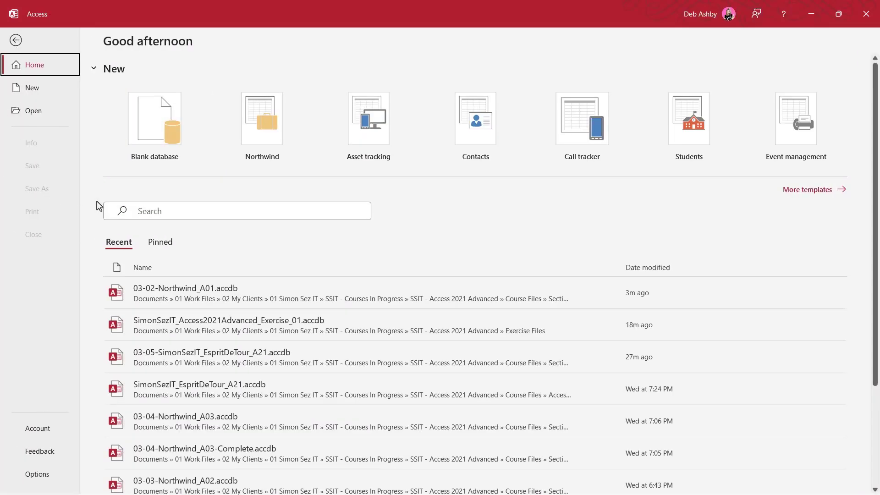
left_click(156, 129)
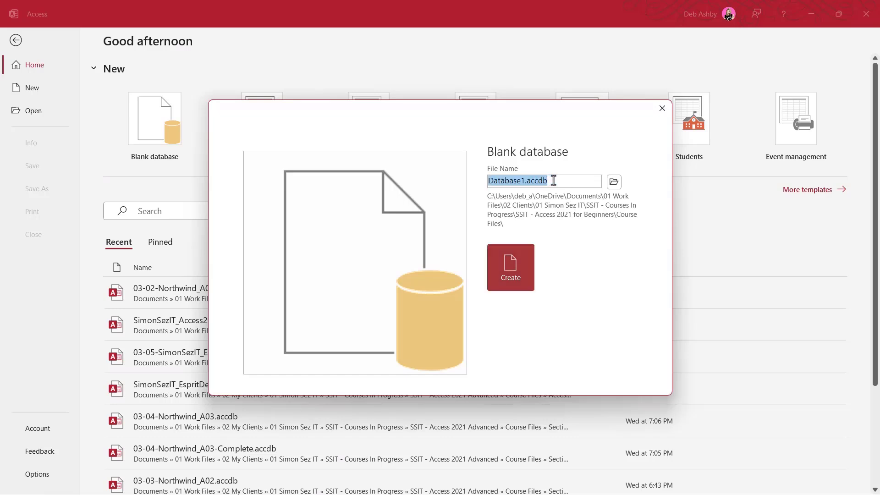
left_click(560, 181)
left_click_drag(558, 181, 486, 180)
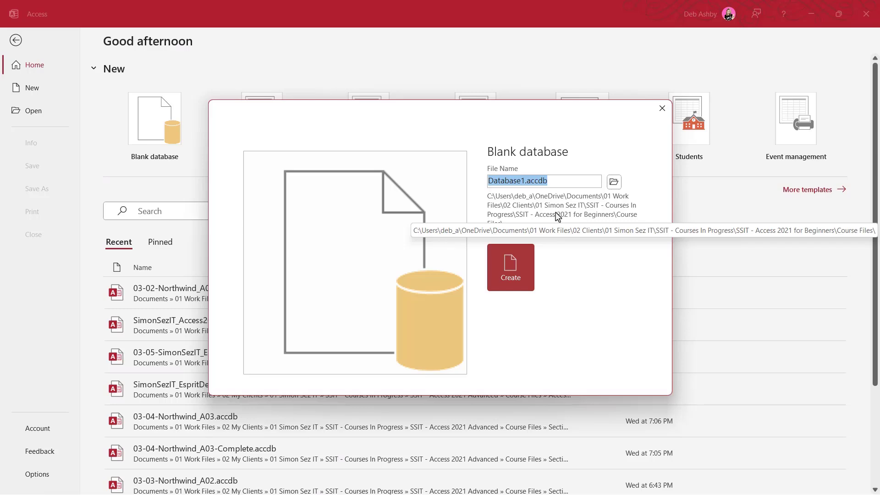
type("SimonSezIT_CRM_A01")
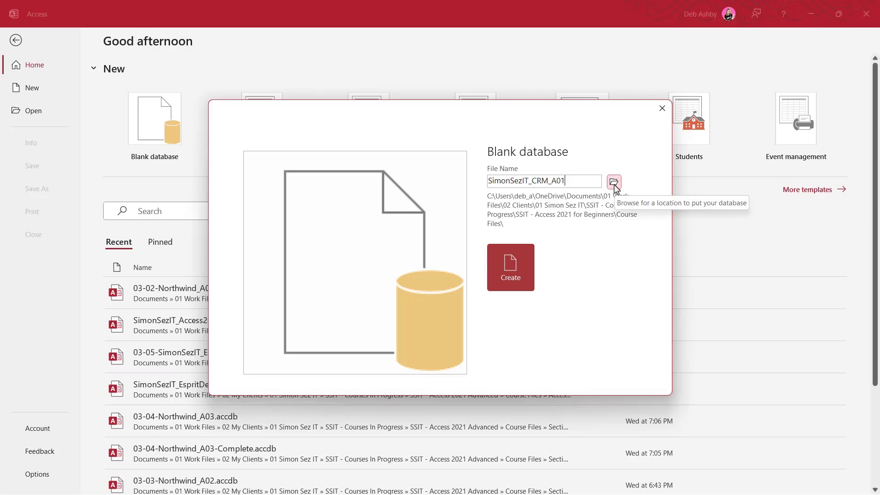
left_click(614, 182)
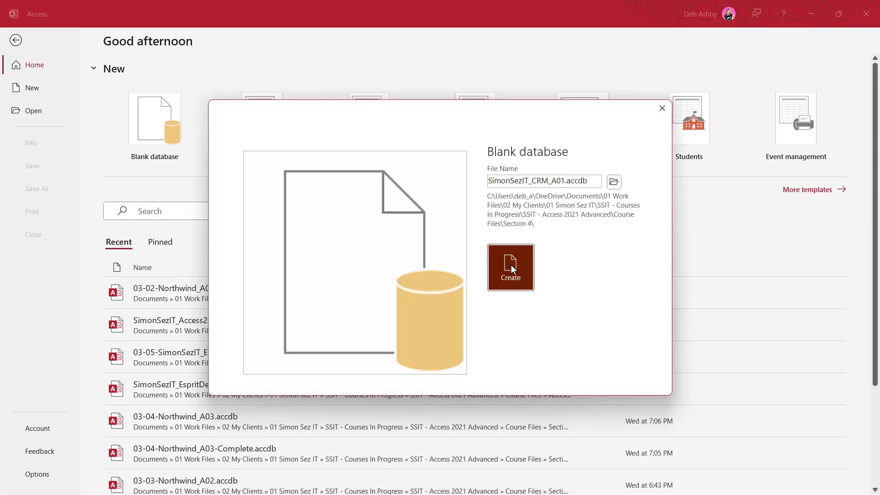
left_click(511, 269)
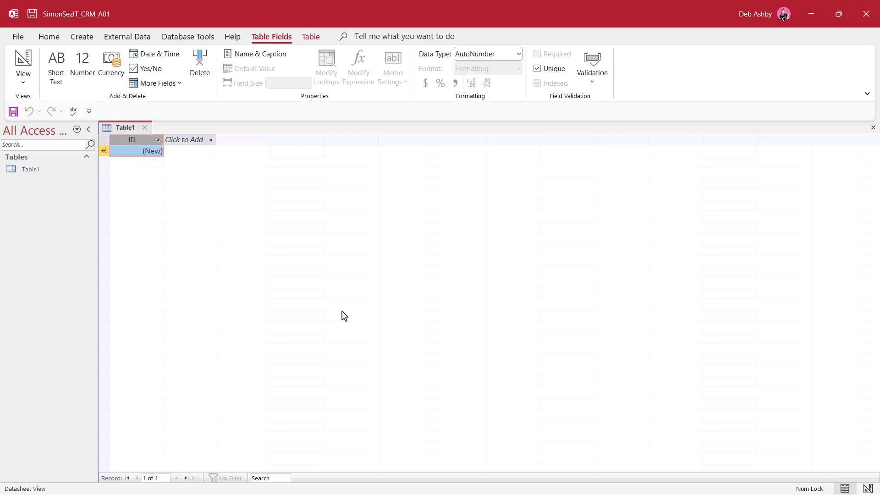
- Switch Table1 to Design view, save it as tblCustomerContact, and narrow the Field Name column
right_click(120, 128)
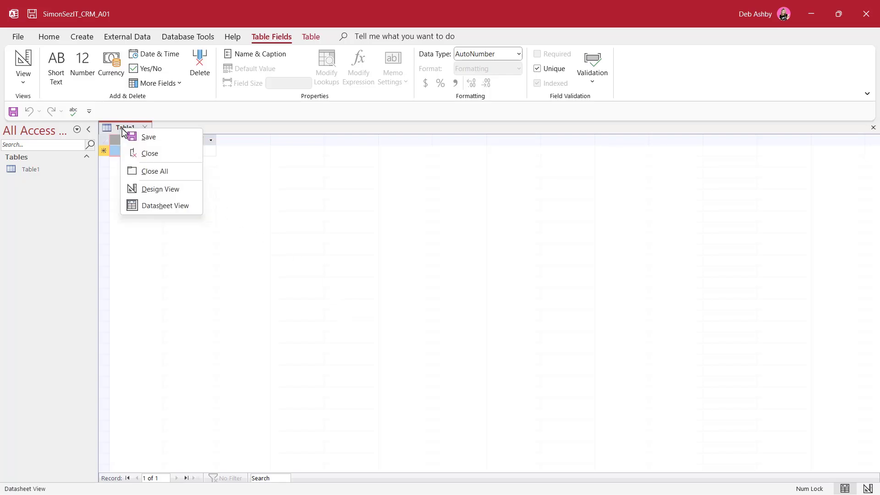
left_click(161, 195)
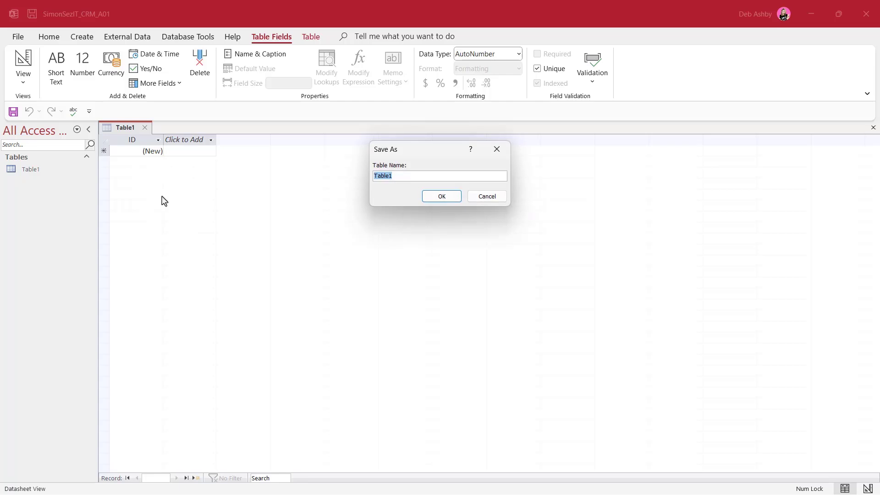
type("tb")
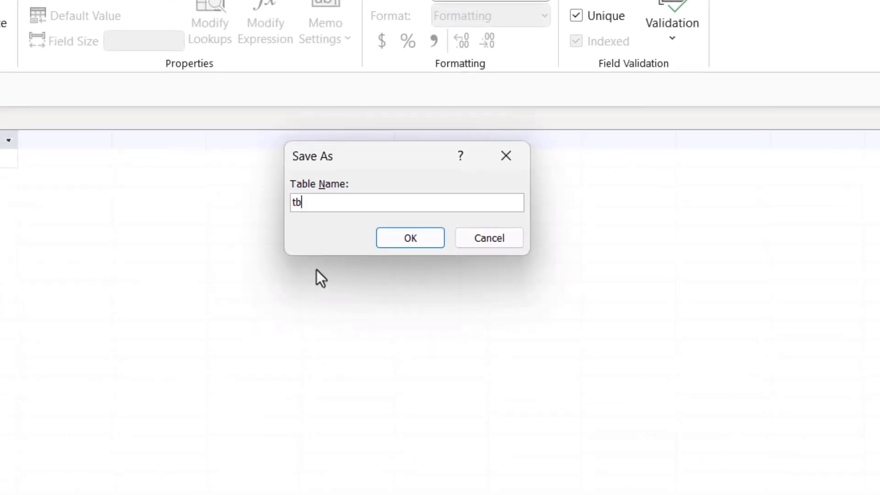
type("lCustomerCont")
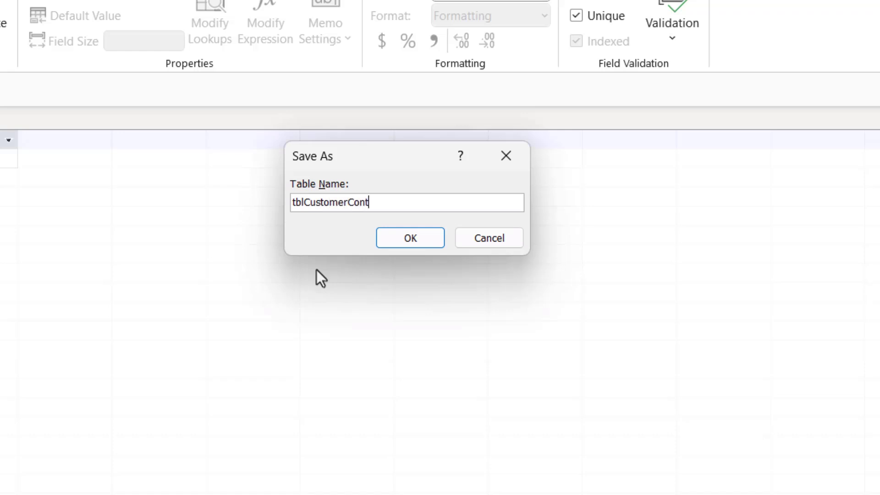
type("act")
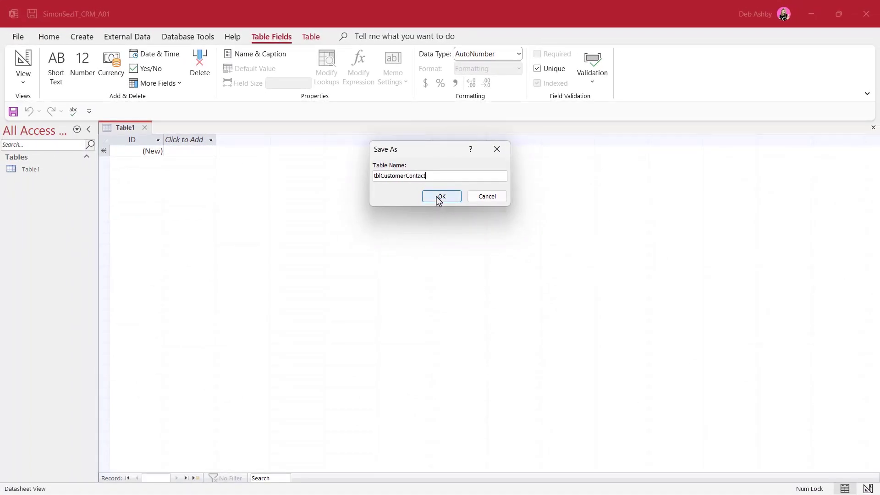
left_click(440, 196)
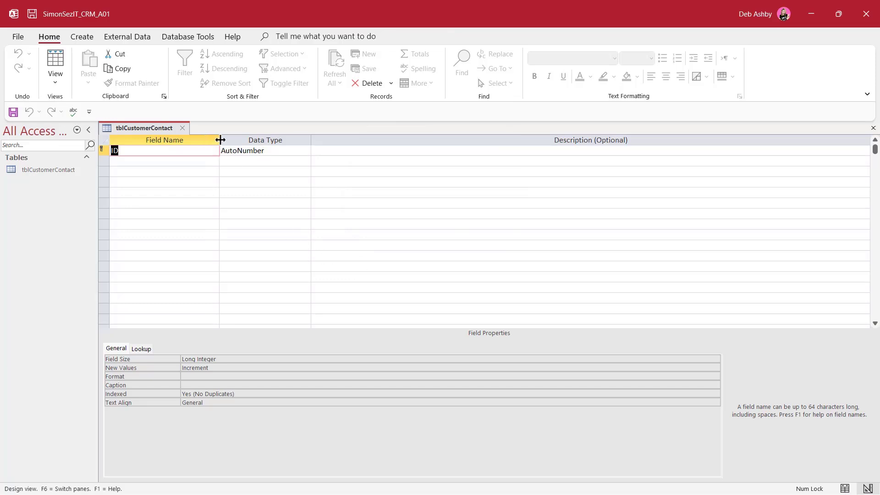
left_click_drag(220, 140, 201, 140)
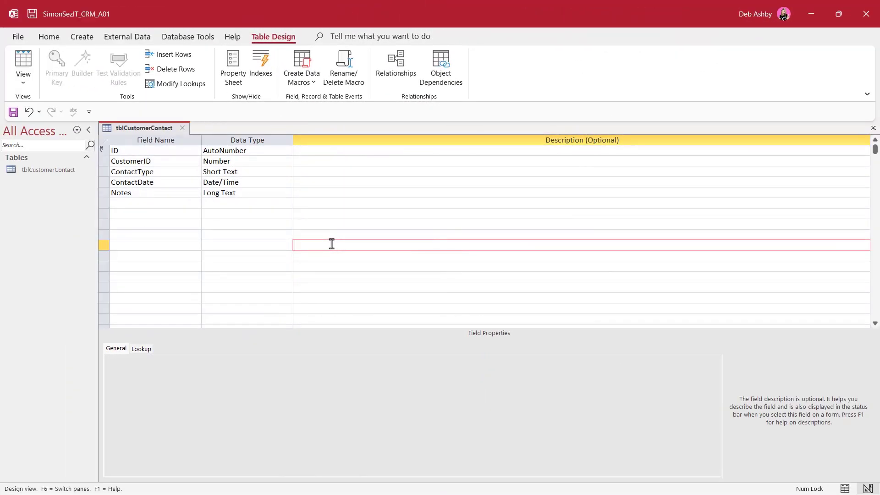
- Select the ID field to confirm it is the table's primary key
left_click(163, 149)
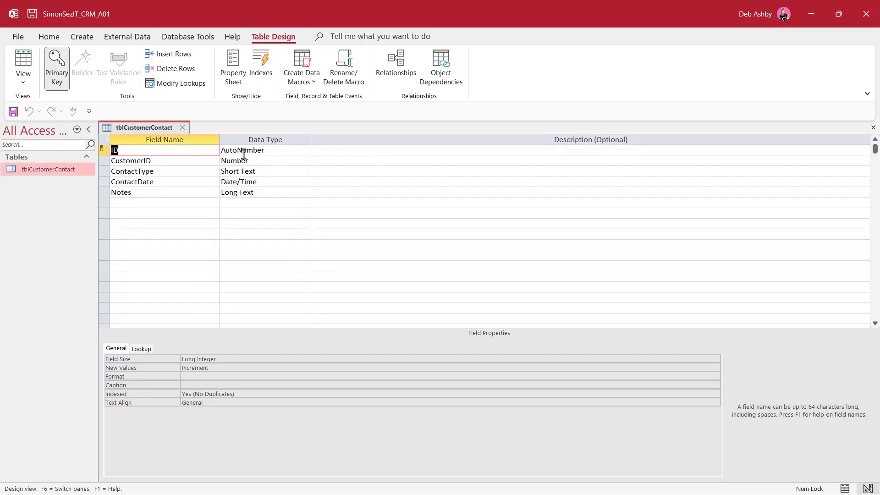
- Close the table design and start getting external data from an Access database
left_click(183, 130)
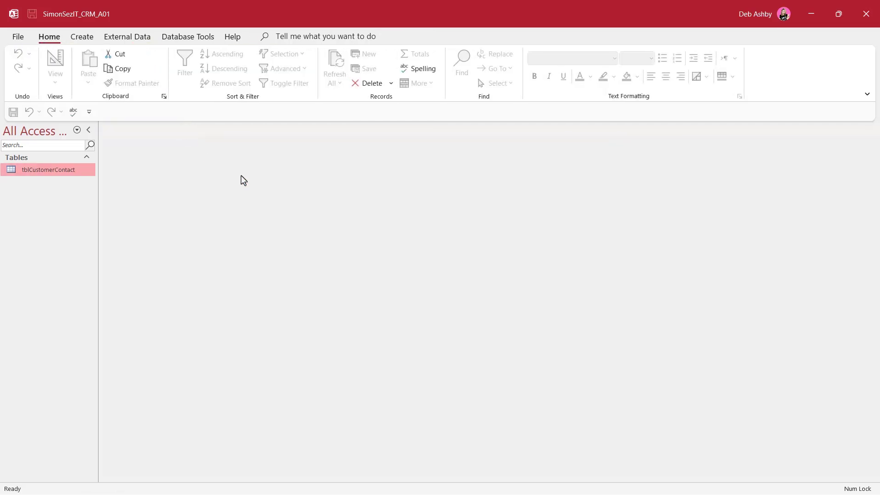
left_click(133, 38)
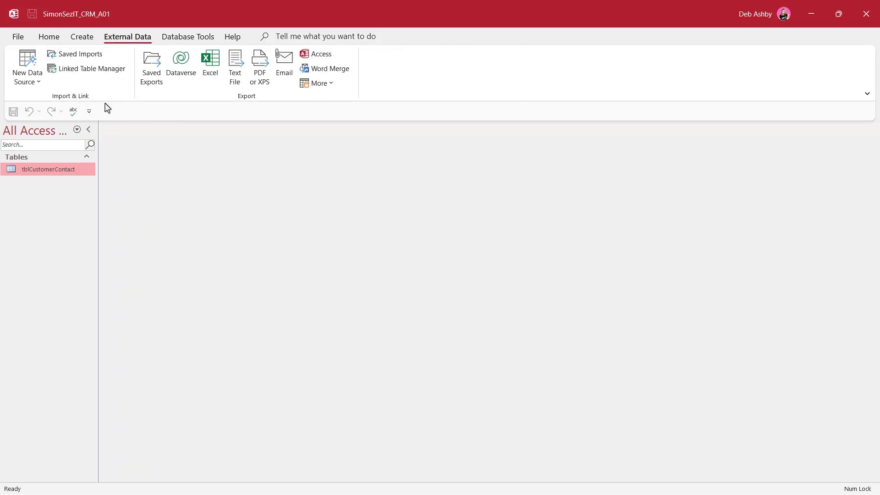
left_click(40, 84)
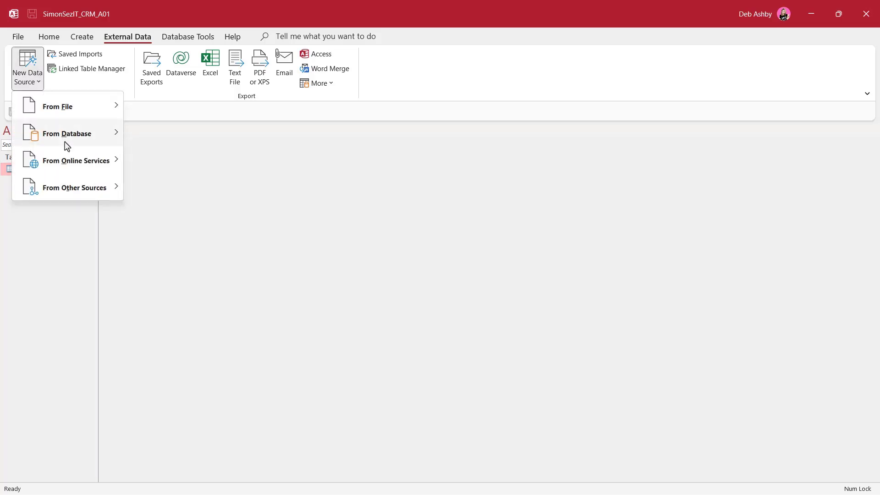
mouse_move(63, 143)
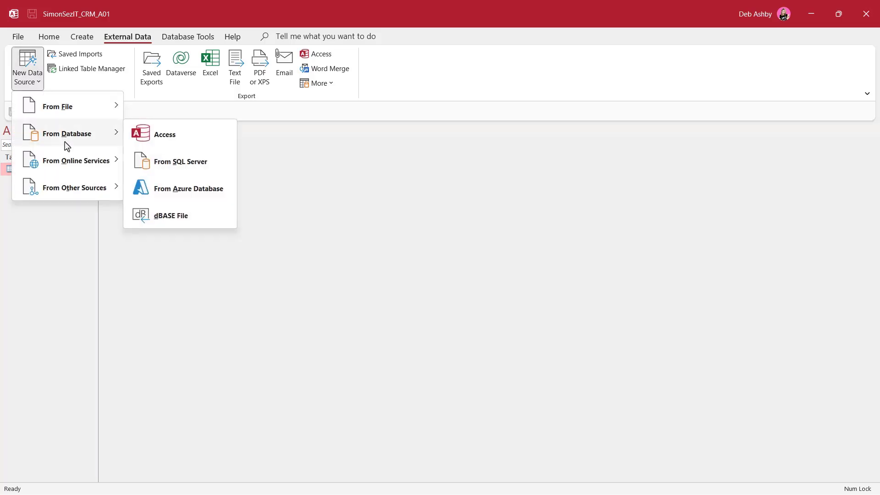
left_click(216, 144)
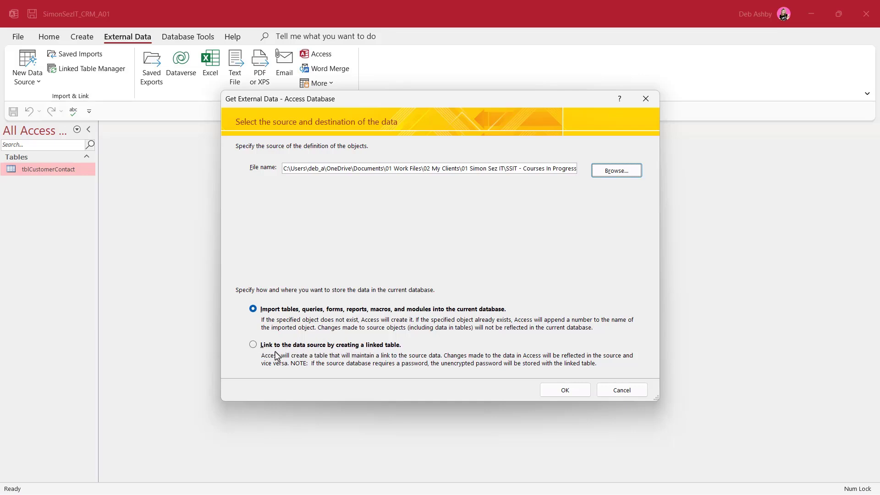
- Link to the source data instead of importing it, choosing only the Customers table
left_click(253, 345)
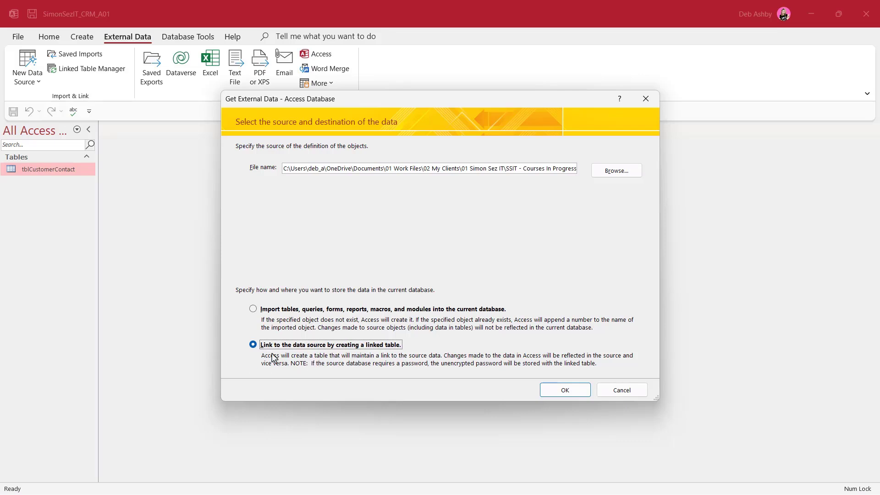
left_click(562, 388)
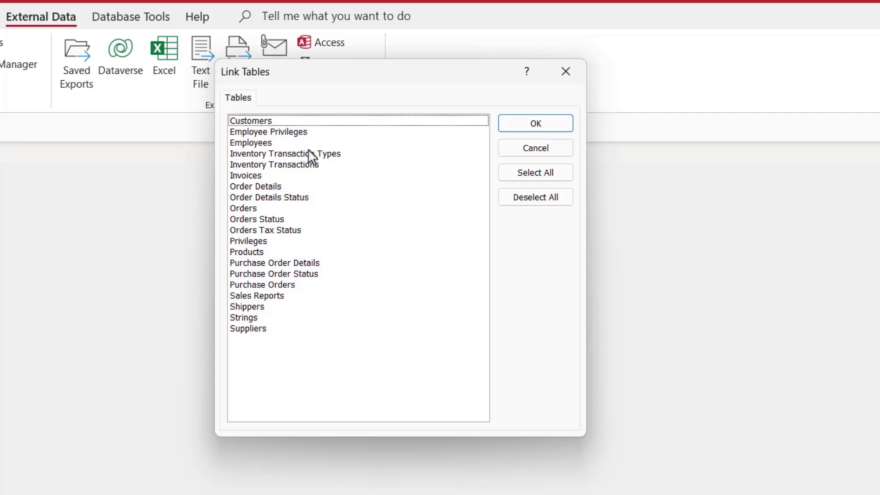
left_click_drag(270, 120, 268, 140)
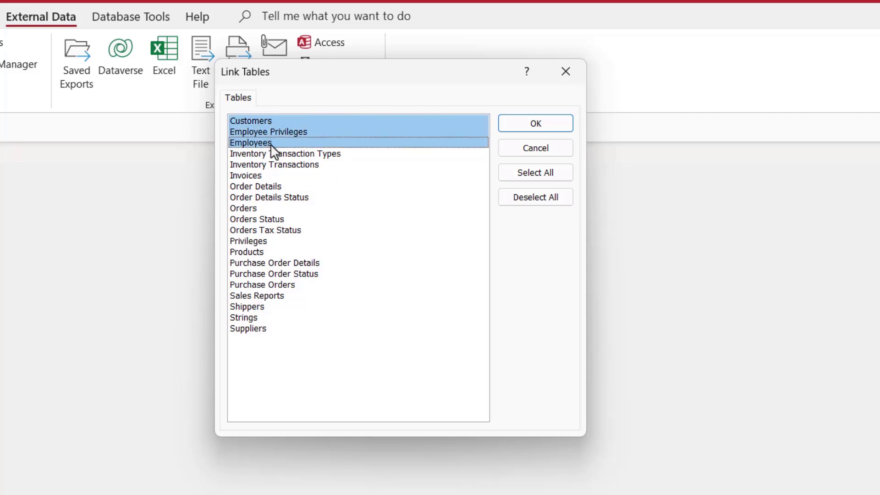
left_click(272, 143, "ctrl")
left_click(277, 131, "ctrl")
left_click(280, 121, "ctrl")
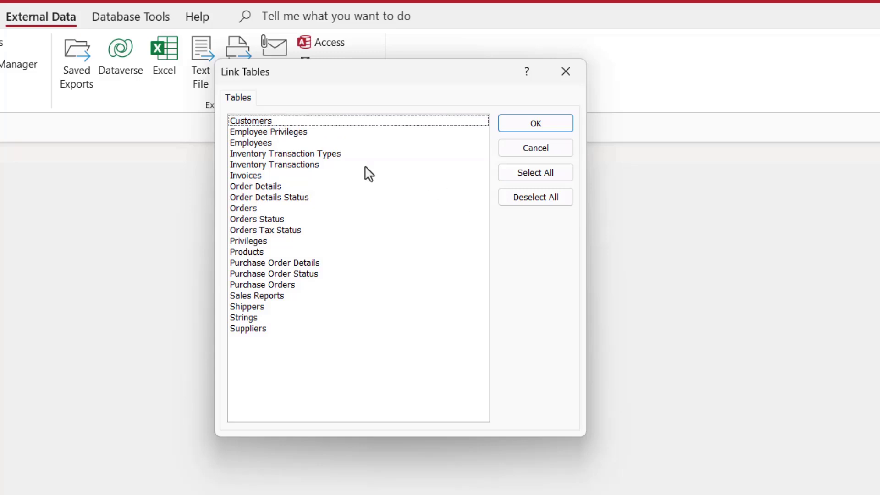
left_click(274, 121)
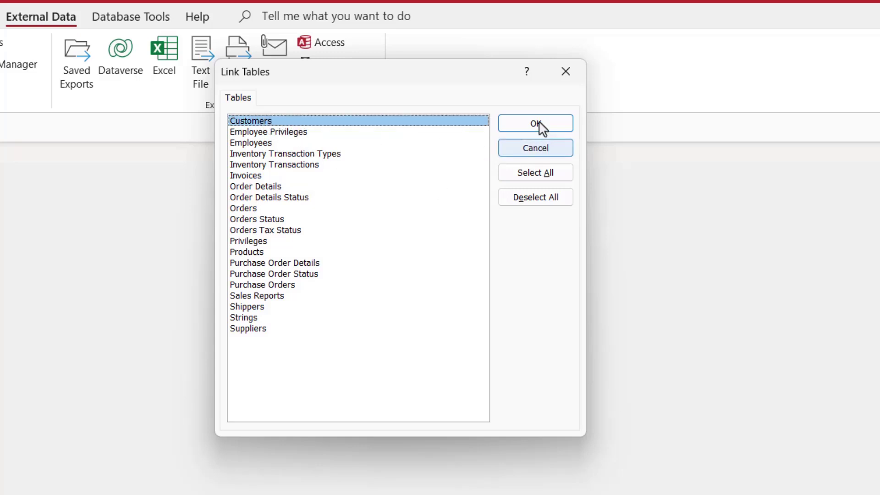
left_click(539, 124)
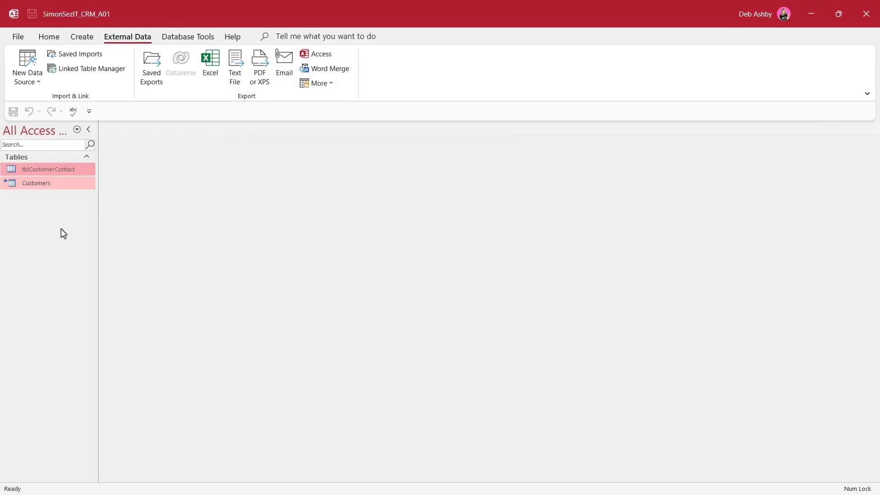
left_click(64, 182)
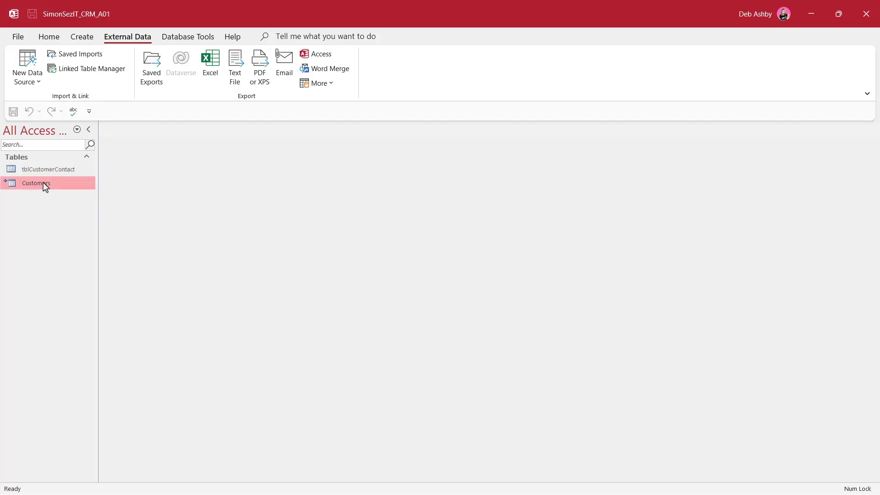
- Prefix the linked Customers table's name with NWT_ to make it NWT_Customers
right_click(44, 184)
left_click(84, 259)
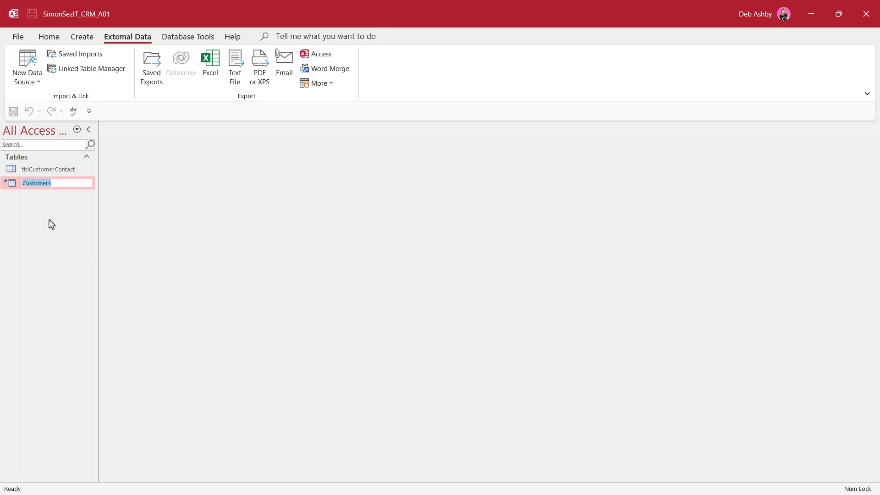
left_click(23, 183)
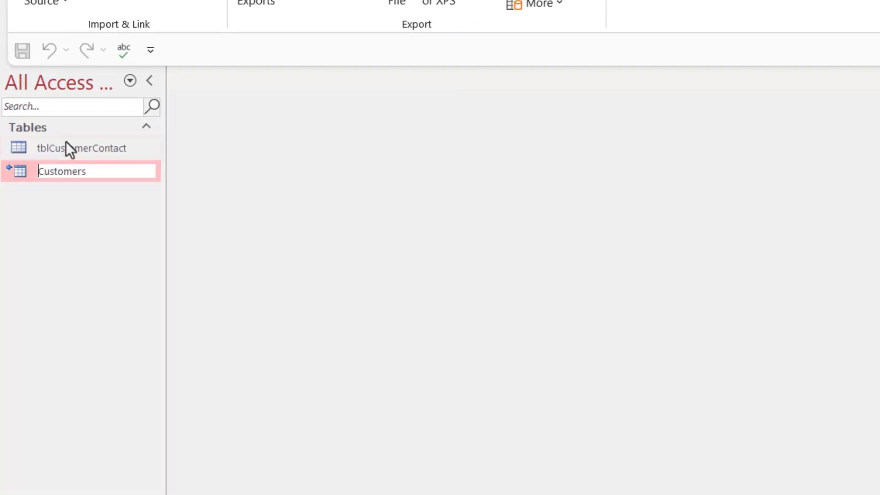
type("NWT_")
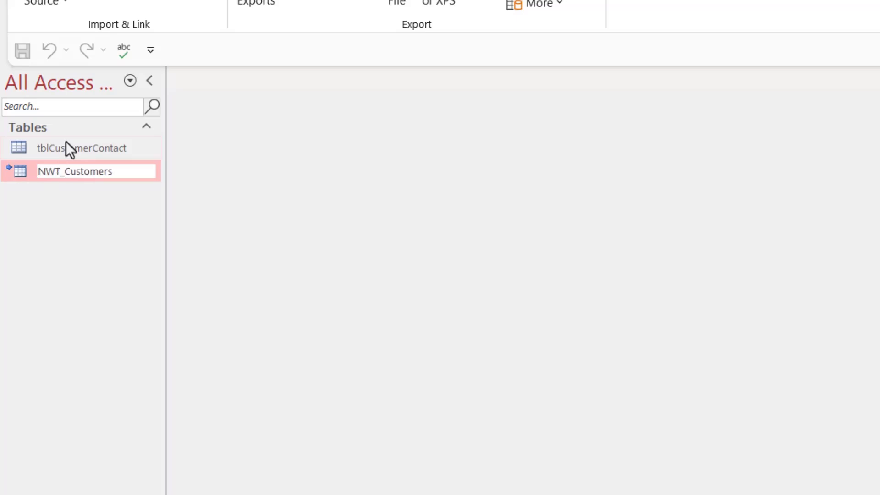
key("Return")
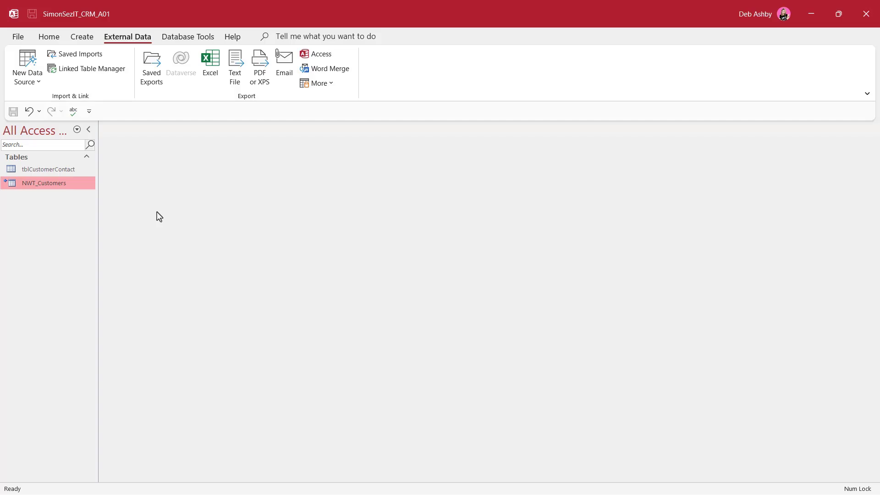
- Open NWT_Customers in Design view past the linked-table warning, inspect Company, then close it
double_click(44, 183)
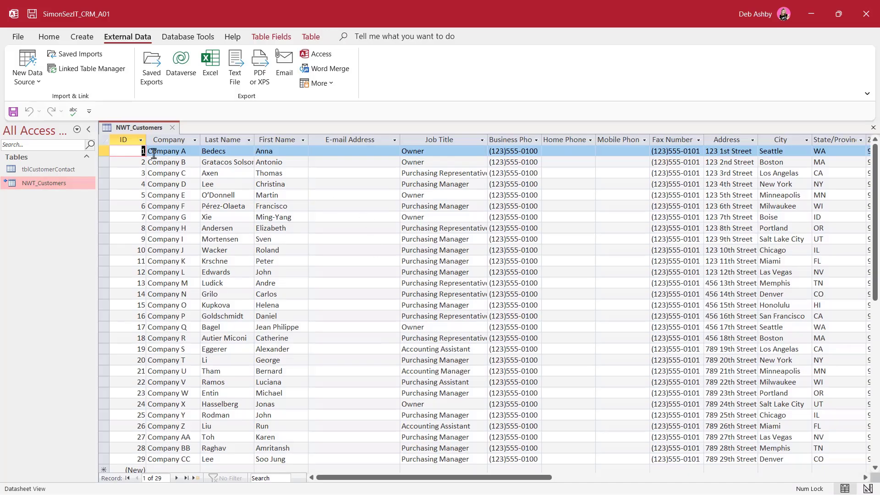
right_click(136, 128)
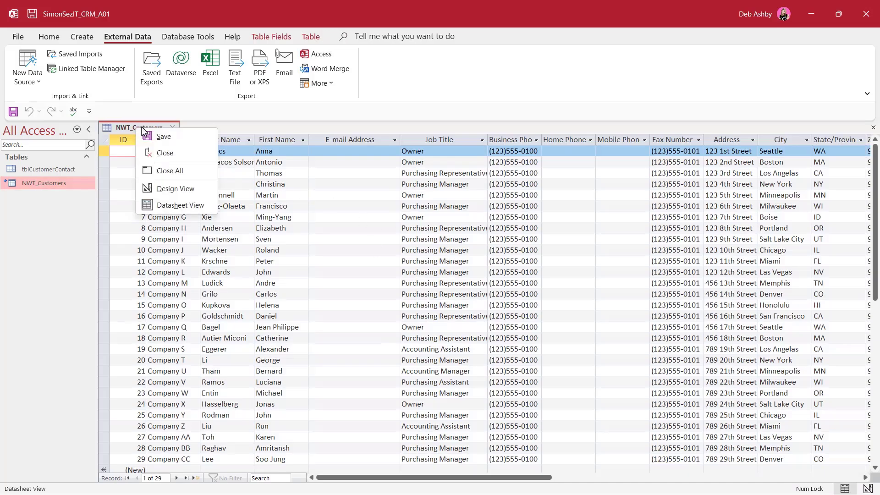
left_click(185, 190)
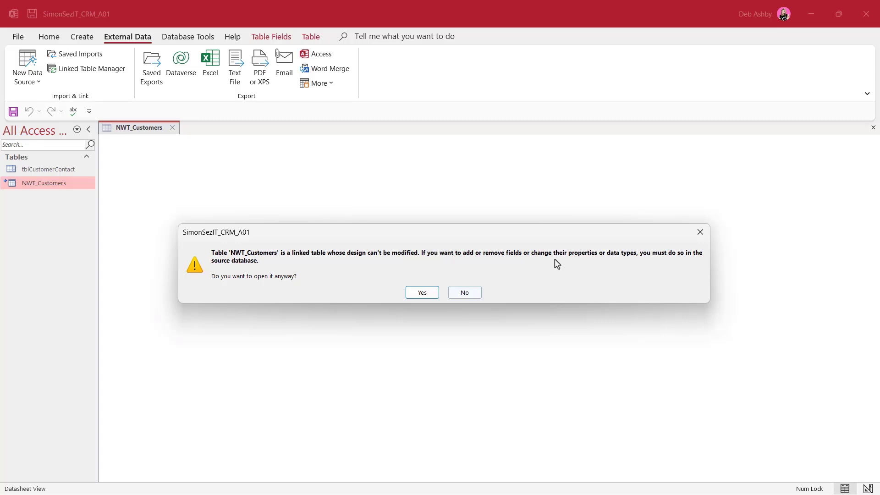
key("alt")
left_click(425, 293)
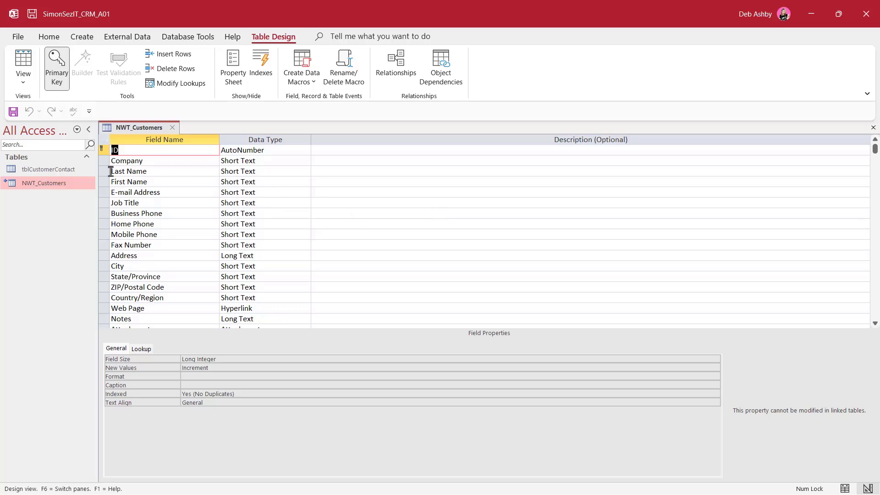
left_click(106, 160)
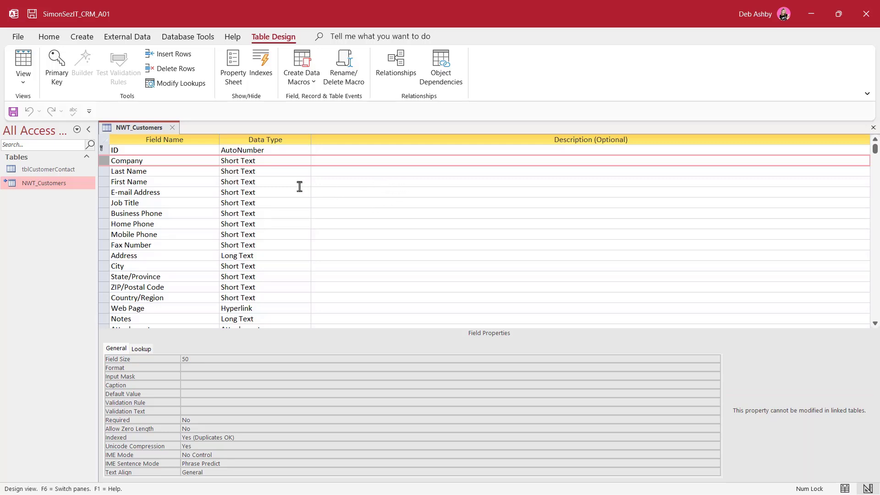
left_click(172, 128)
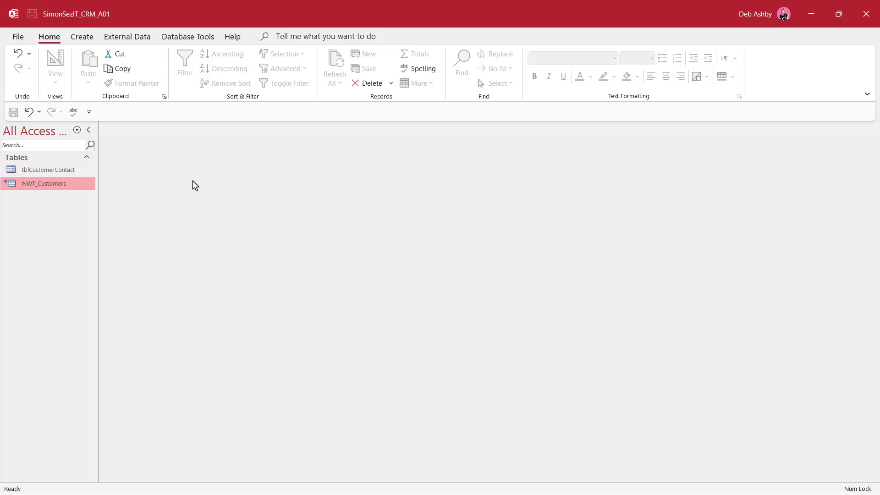
- Open the Relationships window and select NWT_Customers from the Add Tables linked list
left_click(183, 38)
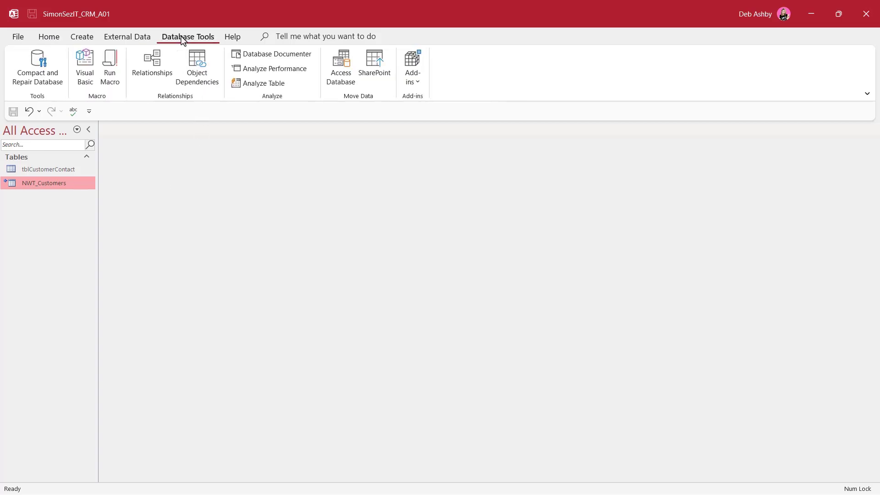
left_click(157, 73)
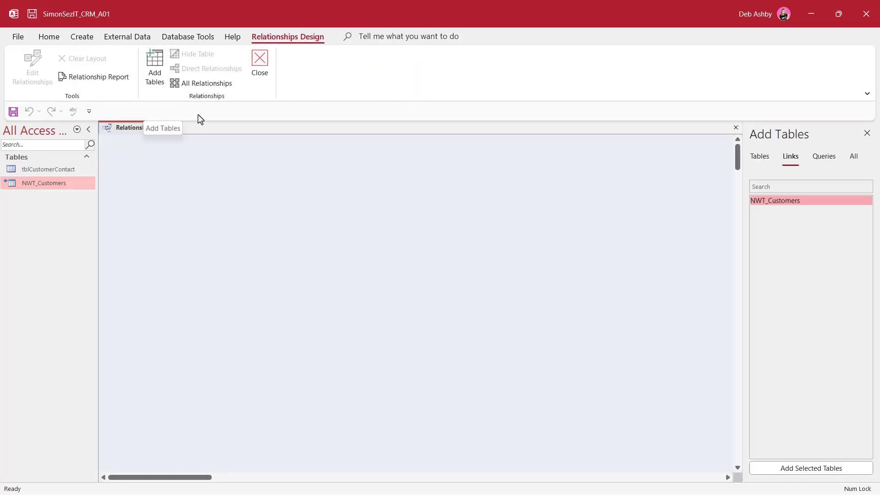
left_click(793, 159)
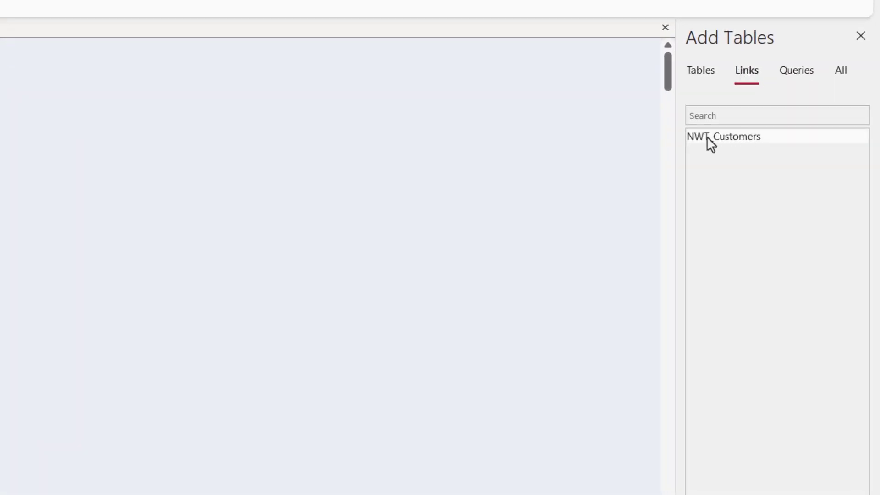
left_click(701, 73)
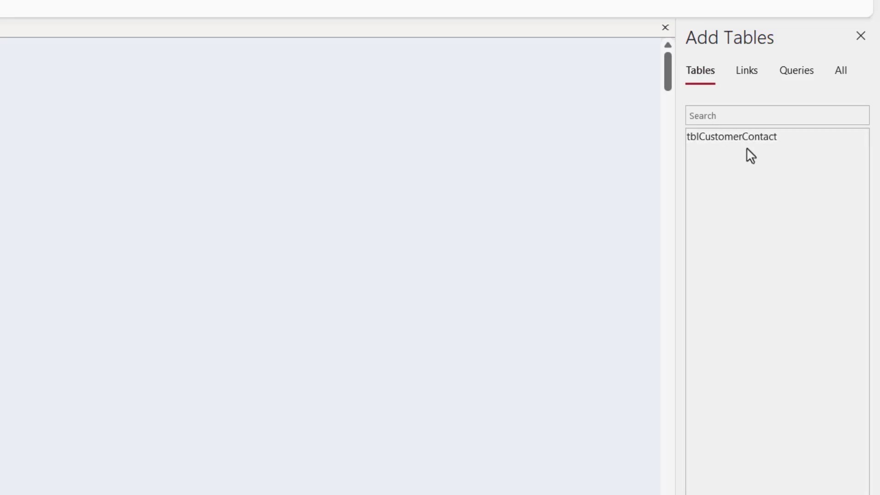
left_click(747, 73)
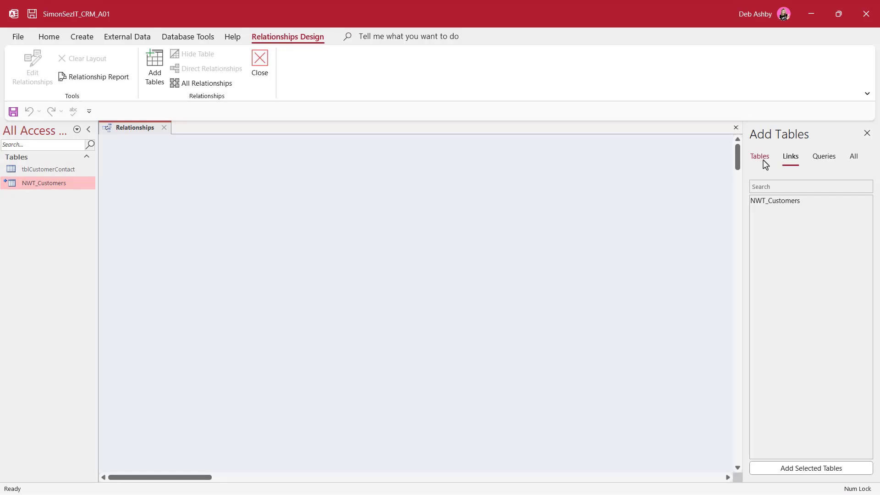
left_click(773, 201)
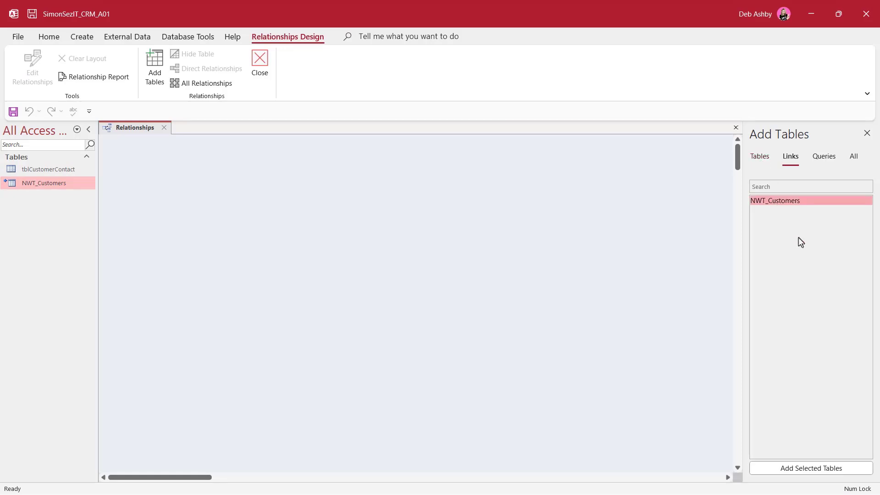
- Add NWT_Customers and tblCustomerContact to the layout, enlarging and repositioning them
left_click(801, 468)
left_click(760, 156)
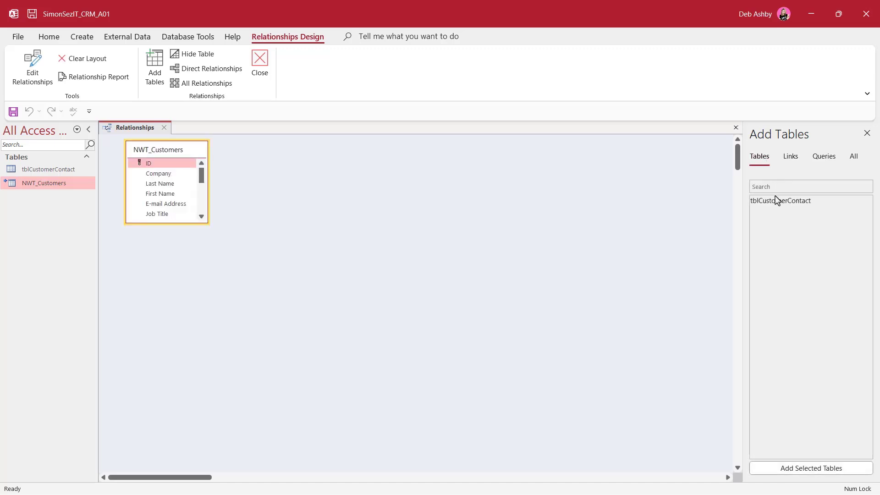
left_click(776, 202)
left_click(804, 469)
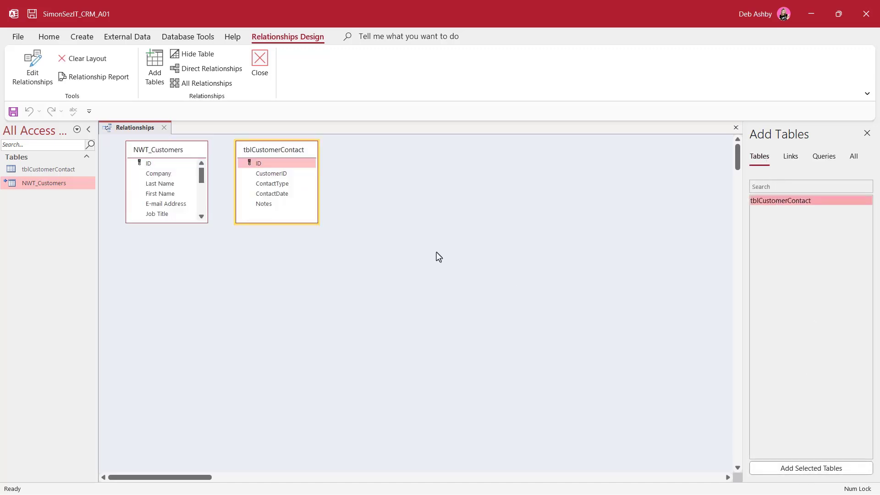
left_click_drag(181, 252, 174, 385)
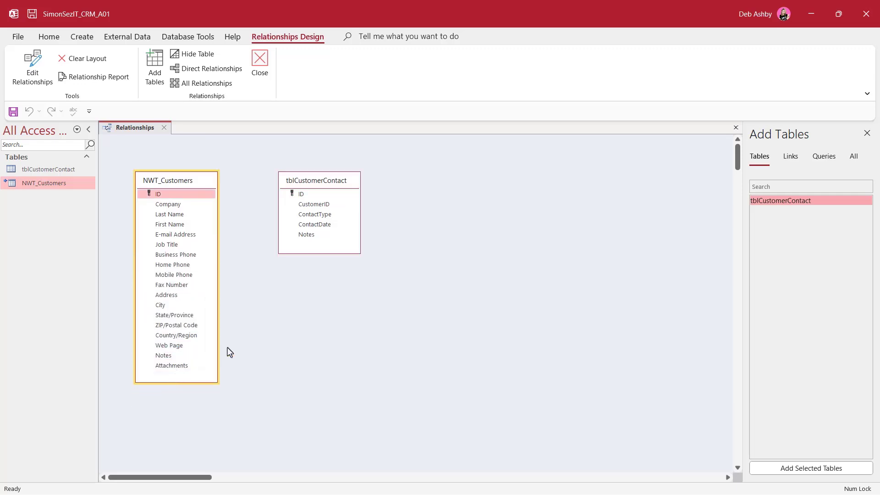
left_click_drag(329, 184, 341, 185)
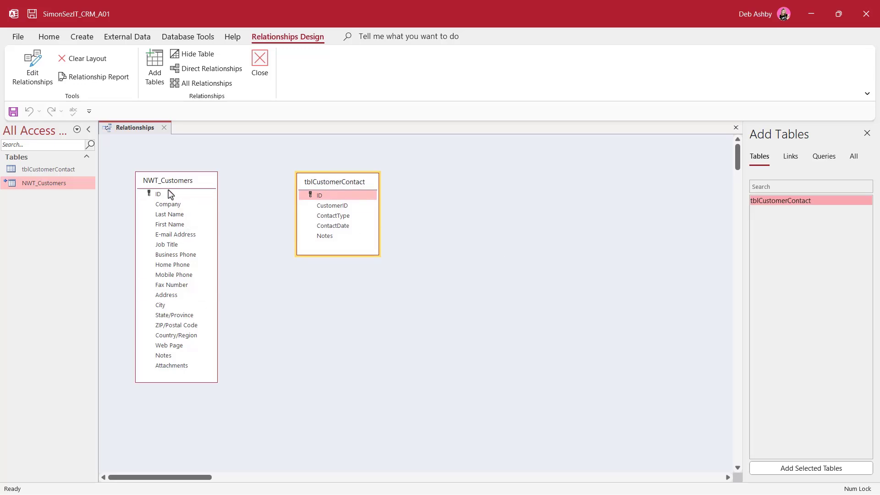
- Drag NWT_Customers' ID onto tblCustomerContact's CustomerID to start a one-to-many relationship
left_click(203, 187)
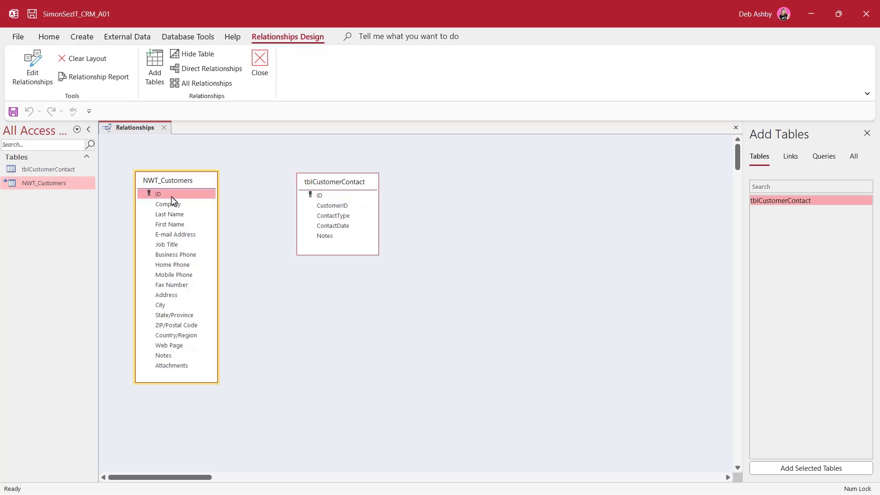
left_click_drag(173, 202, 329, 174)
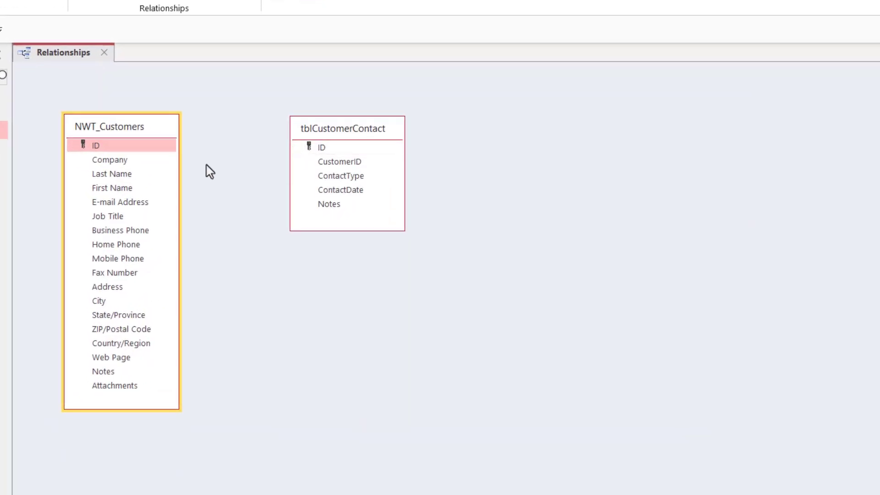
left_click_drag(103, 147, 336, 170)
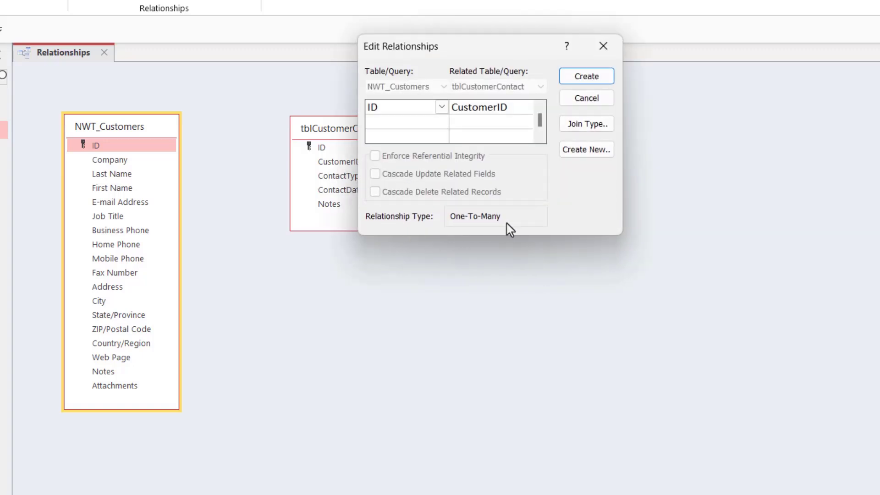
- Create the one-to-many join from NWT_Customers ID to tblCustomerContact CustomerID
key("alt")
left_click(578, 78)
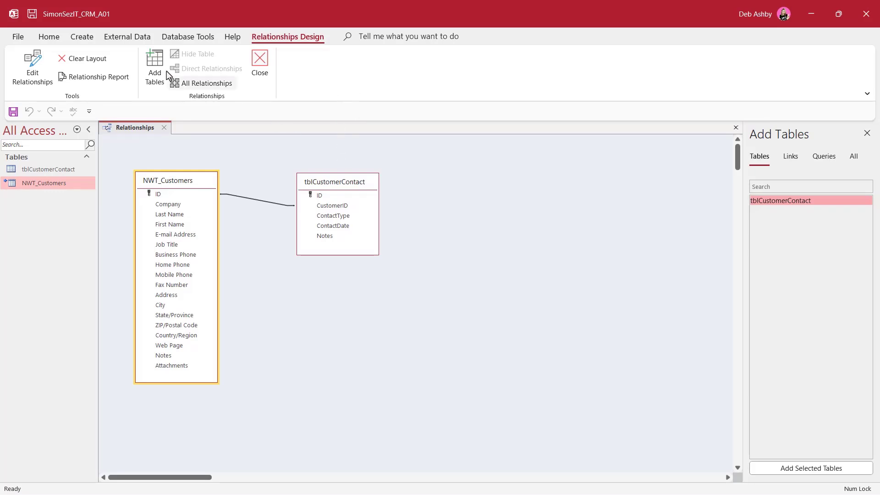
- Refresh the Access data source in Linked Table Manager and reveal its path ending 03-02-Northwind_A01.accdb
left_click(127, 37)
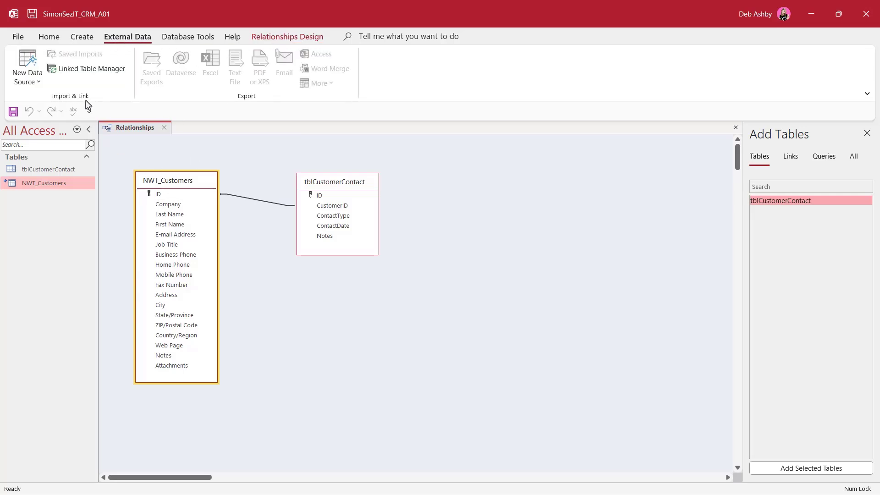
left_click(91, 70)
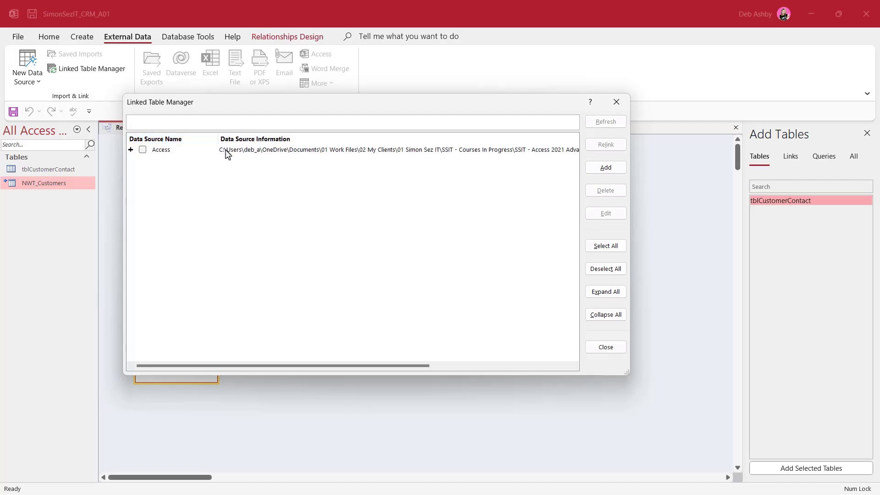
mouse_move(205, 366)
left_mouse_down()
mouse_move(225, 367)
mouse_move(205, 366)
left_mouse_up()
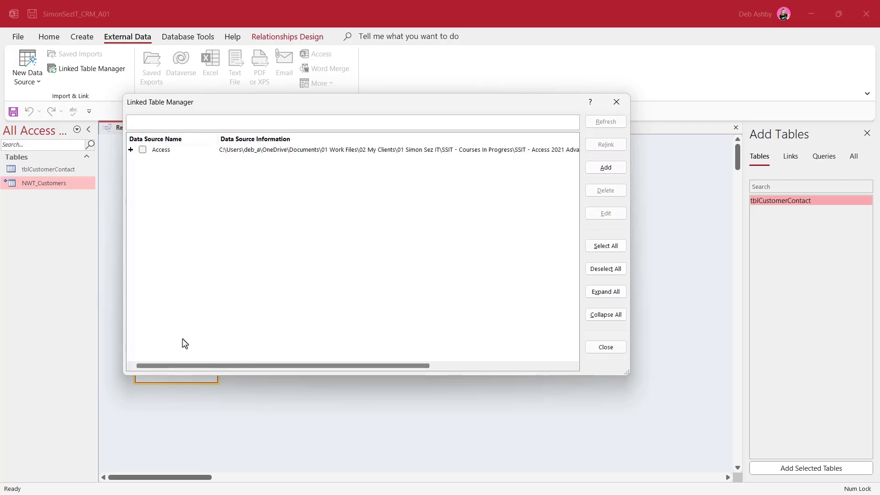
left_click(143, 150)
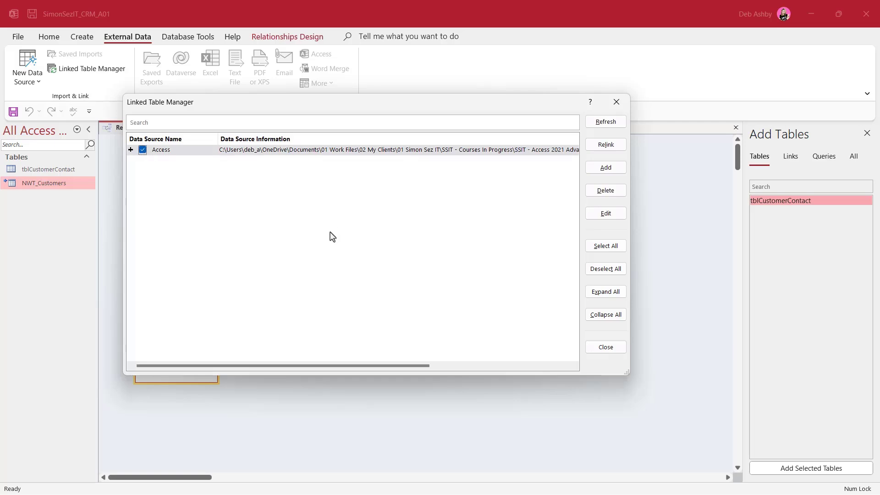
left_click(605, 122)
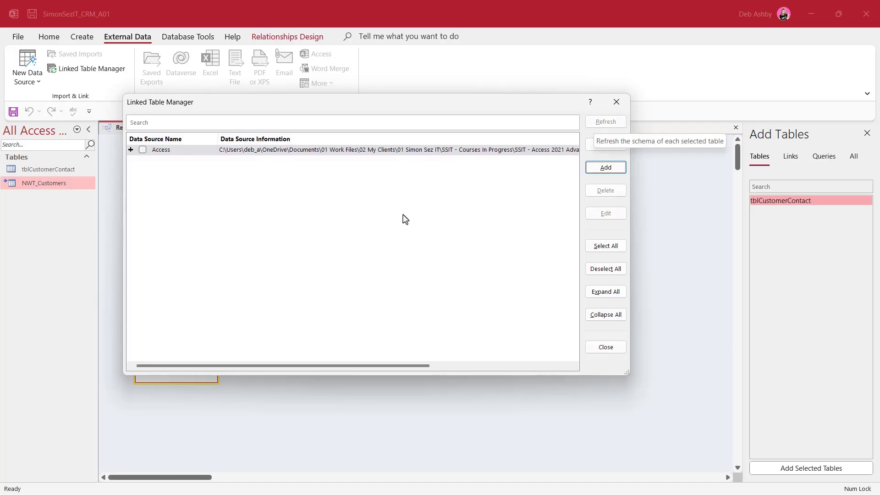
left_click_drag(244, 365, 391, 365)
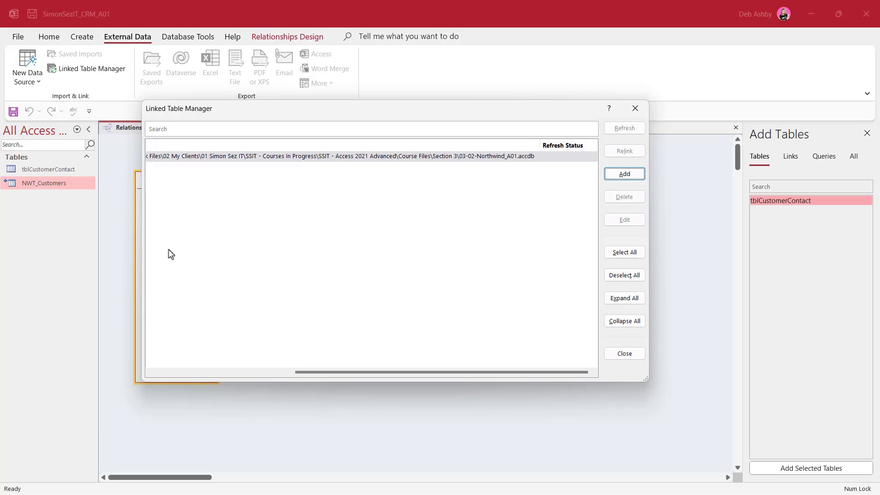
- Retry refreshing the Access data source, dismiss the missing-file warning, and close Linked Table Manager
scroll(160, 268, "left", 10)
left_click(161, 156)
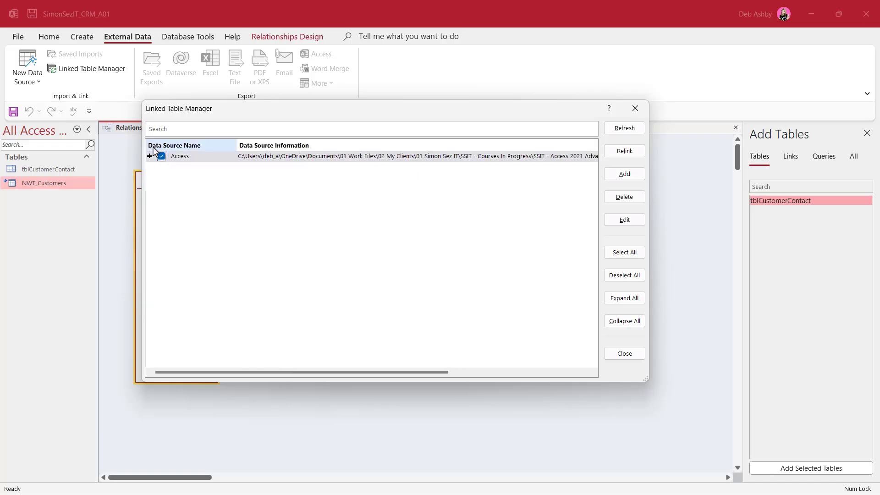
left_click(624, 129)
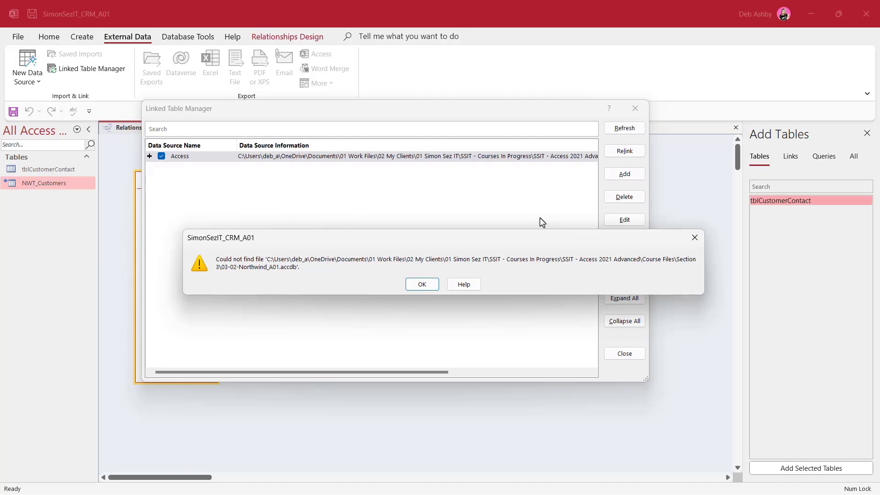
key("Return")
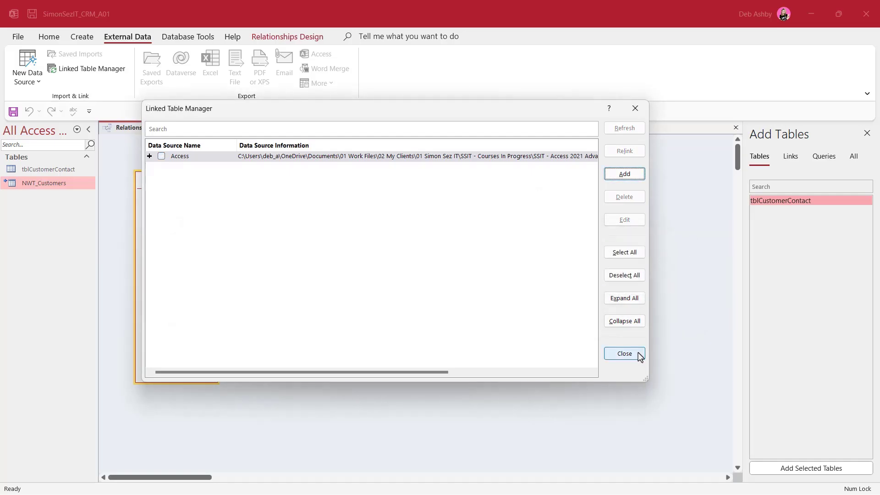
left_click(634, 354)
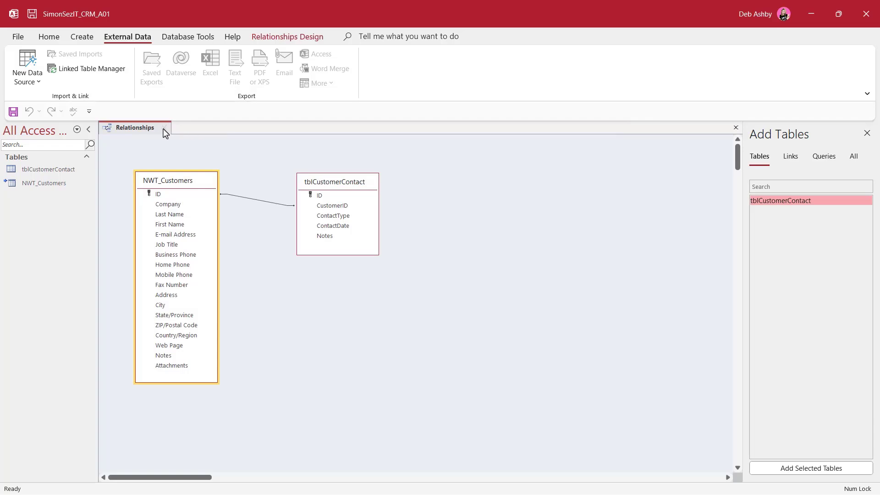
- Close Relationships saving the layout, then confirm NWT_Customers fails to open because its file is missing
left_click(165, 131)
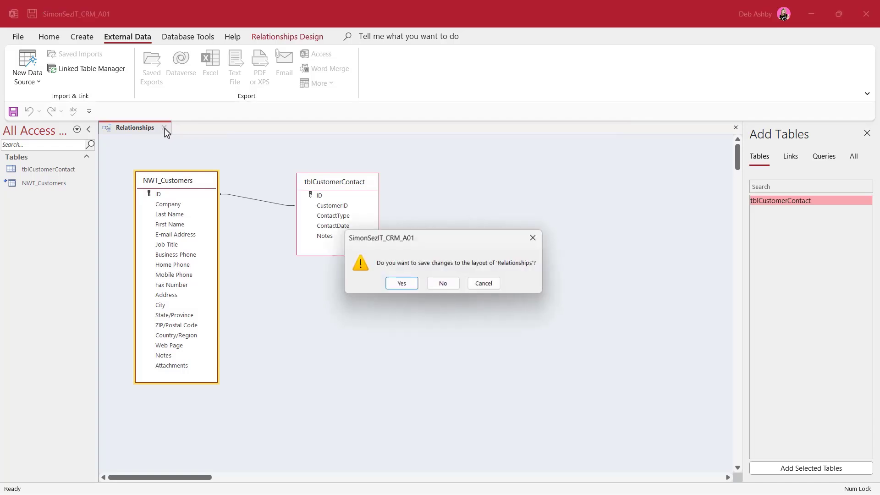
left_click(410, 287)
double_click(30, 186)
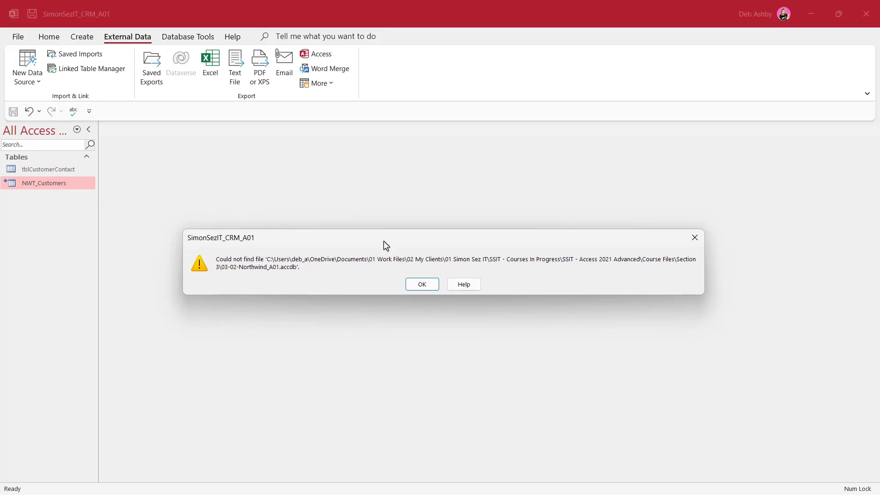
left_click(418, 284)
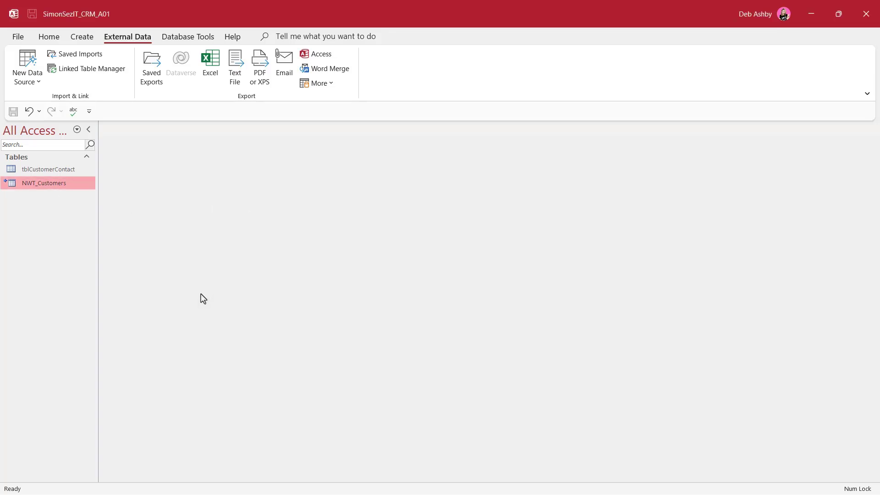
- Relink NWT_Customers to the Customers table in Desktop's 03-02-Northwind_A01.accdb, then refresh the link
left_click(83, 73)
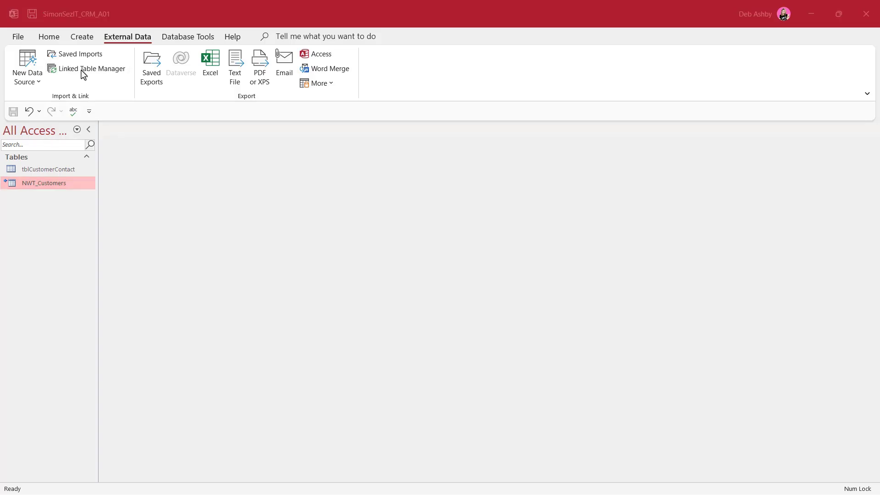
left_click(207, 162)
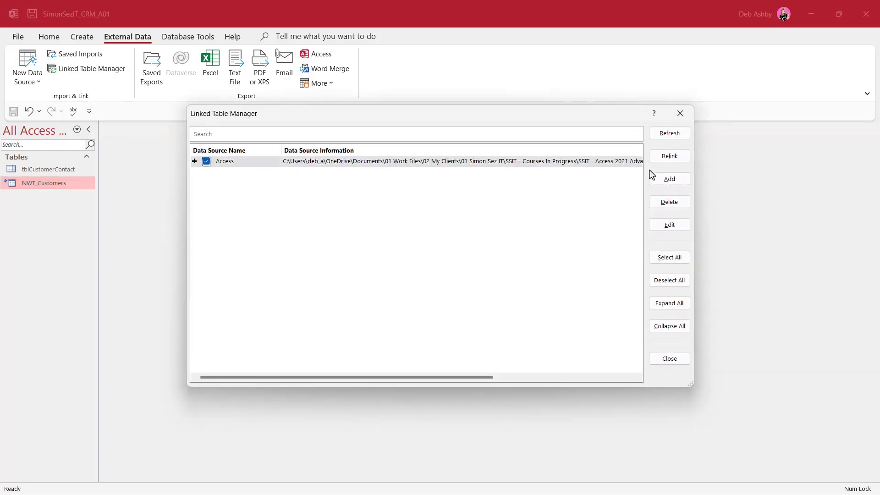
left_click(670, 157)
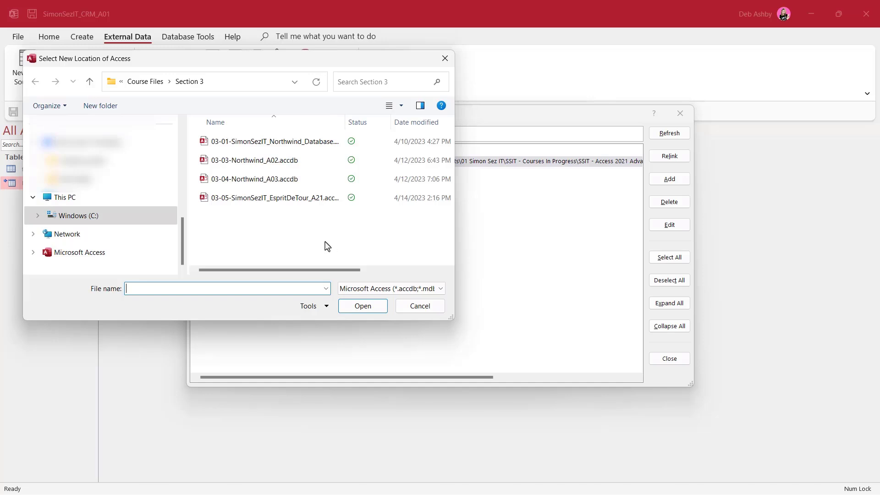
scroll(184, 236, "up", 1)
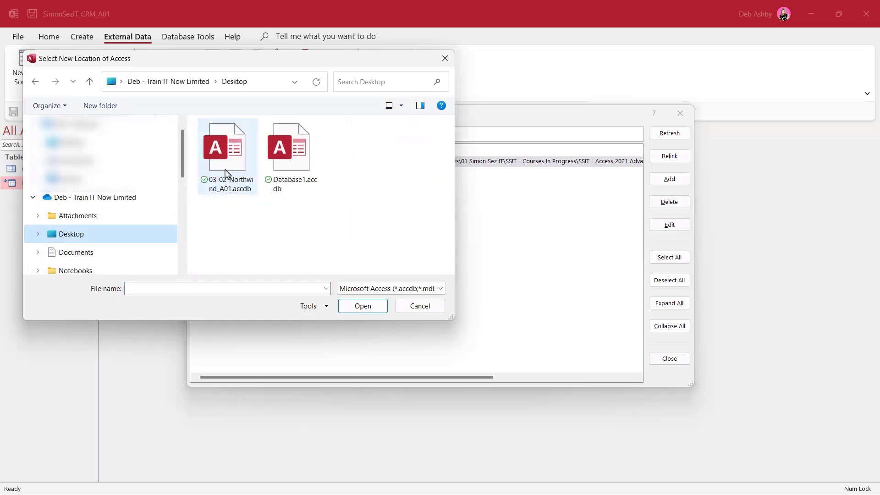
left_click(225, 175)
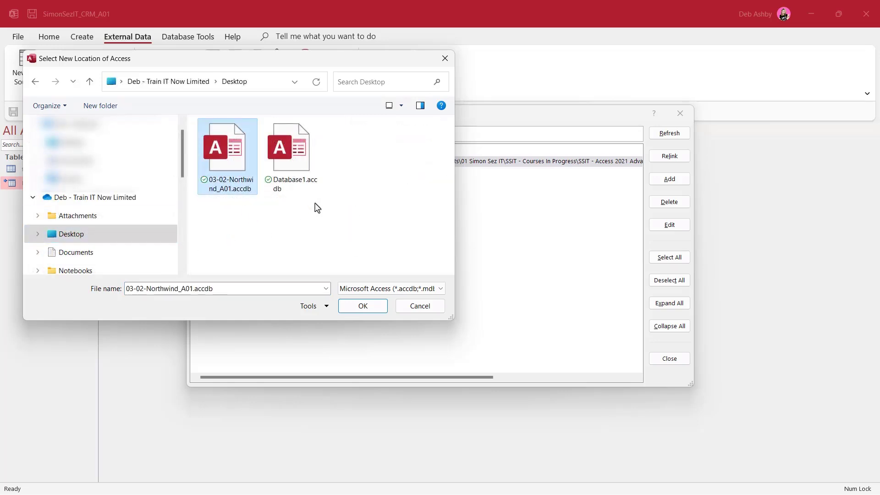
left_click(372, 308)
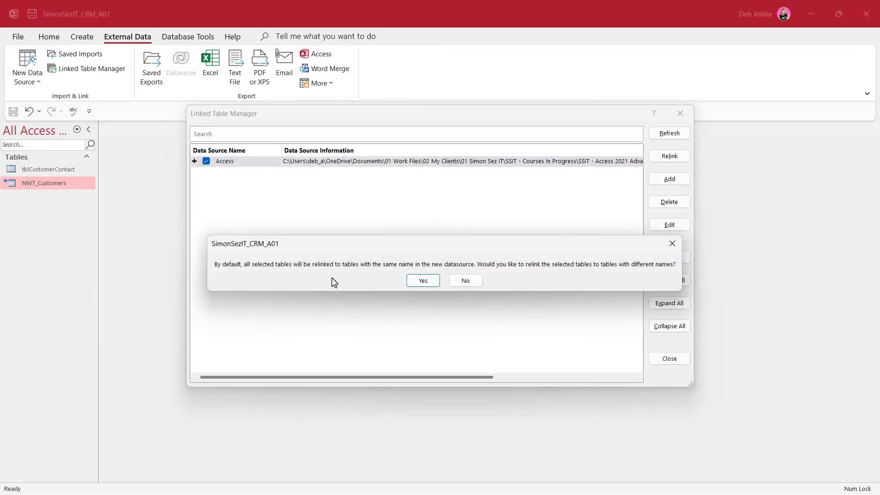
left_click(425, 280)
key("Return")
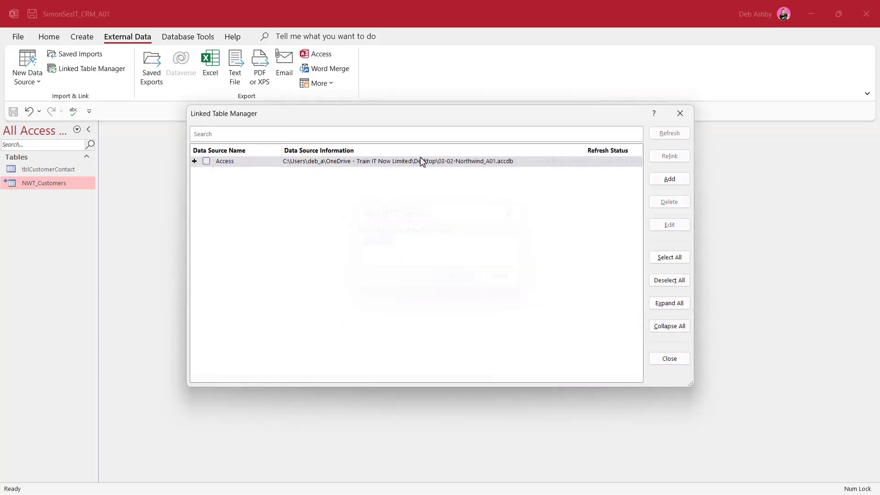
left_click(207, 161)
left_click(669, 132)
left_click(680, 114)
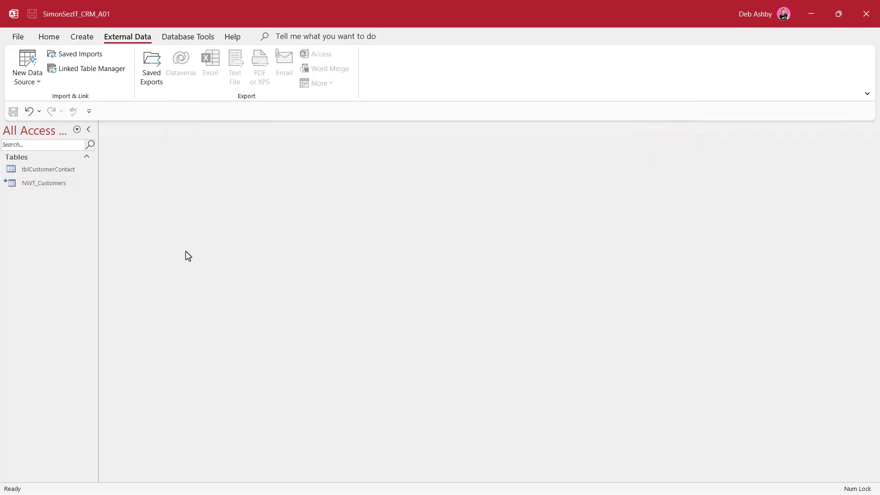
- Open NWT_Customers in Datasheet View to show its 29 customer records
double_click(46, 186)
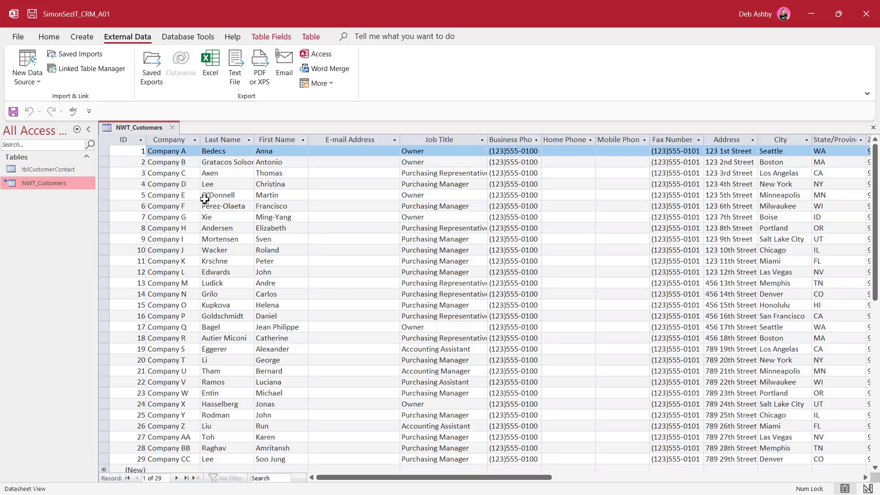
- Reopen Linked Table Manager and select the Access data source
left_click(99, 69)
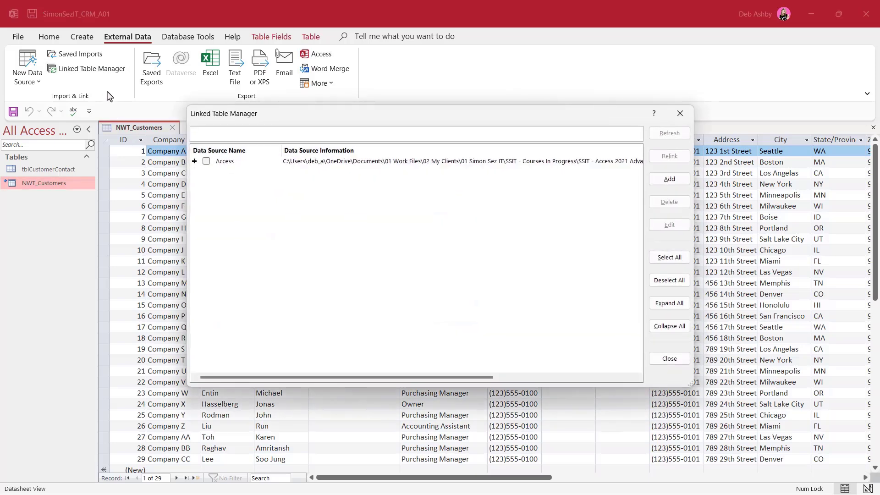
left_click(206, 162)
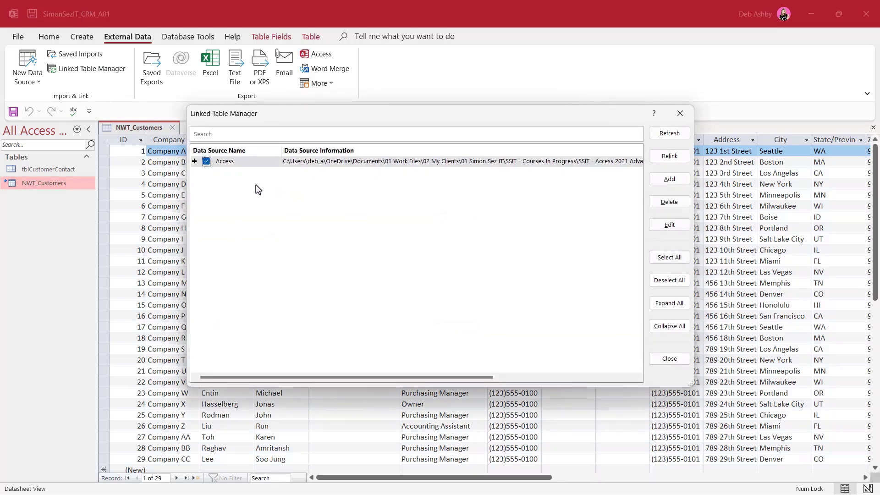